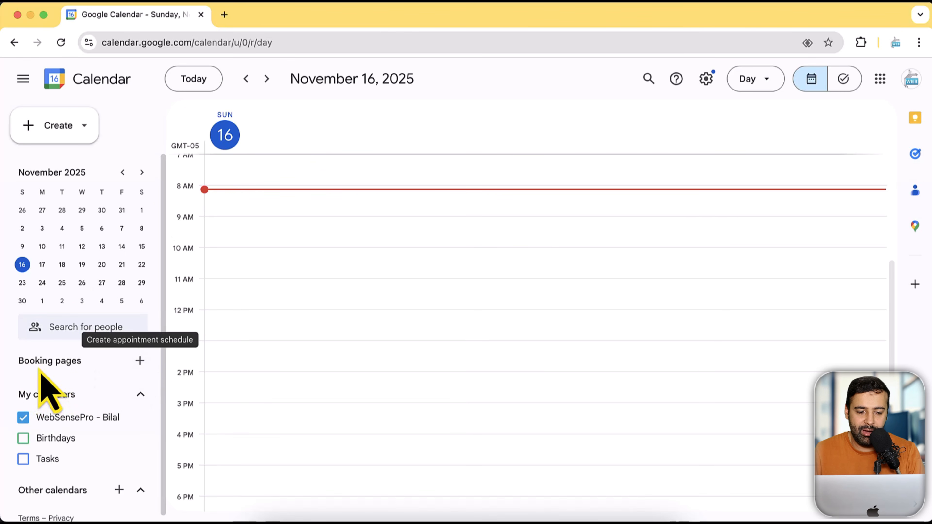
Create a bookable appointment schedule titled "Sales Call Appointments" with an appointment duration of 30 minutes.
{"action": "left_click", "coordinate": [140, 362]}
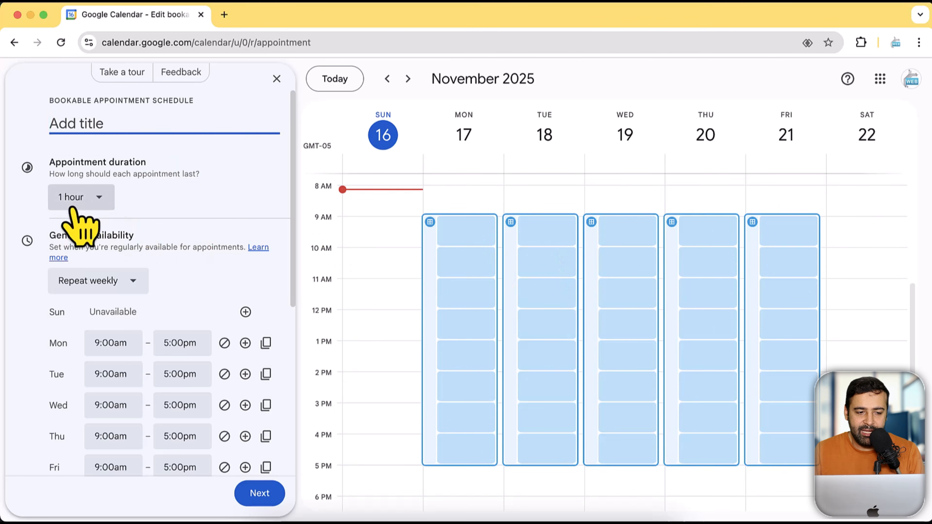
{"action": "left_click_drag", "start_coordinate": [52, 162], "coordinate": [143, 162]}
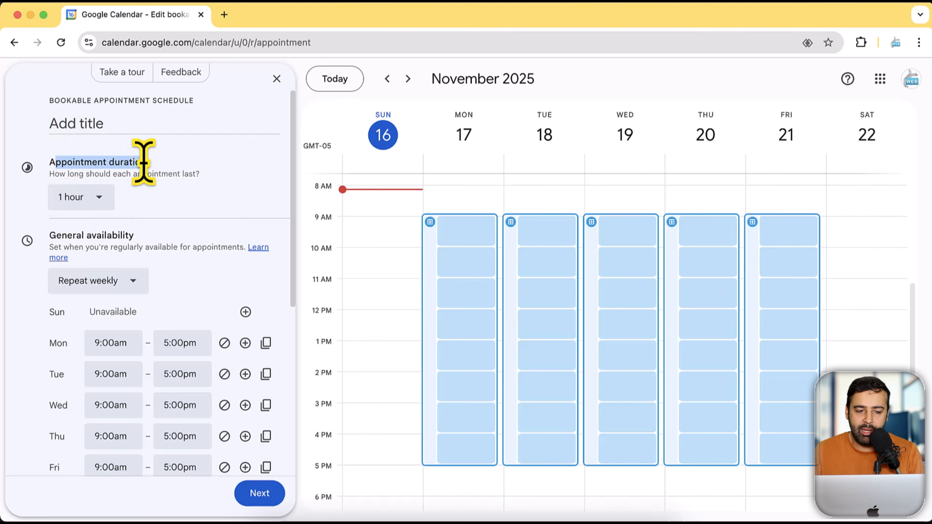
{"action": "left_click", "coordinate": [66, 167]}
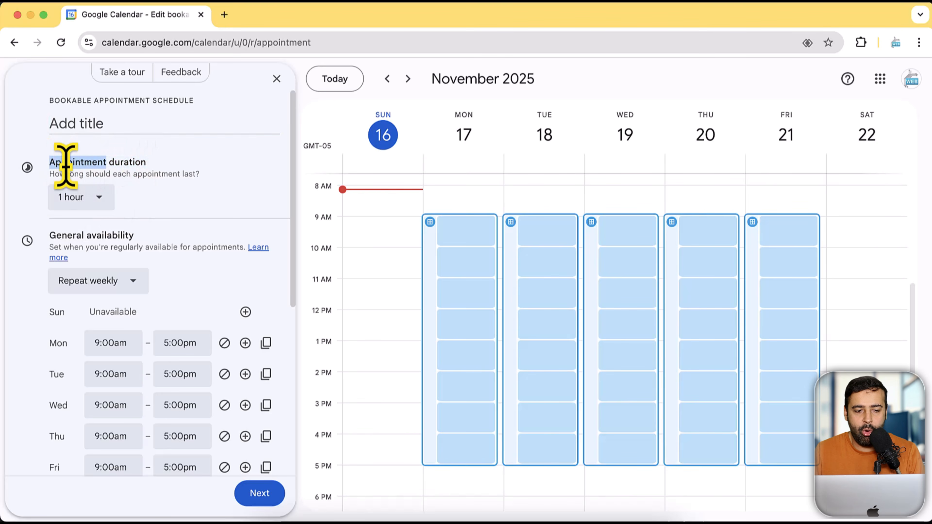
{"action": "left_click", "coordinate": [114, 166]}
{"action": "left_click", "coordinate": [94, 200]}
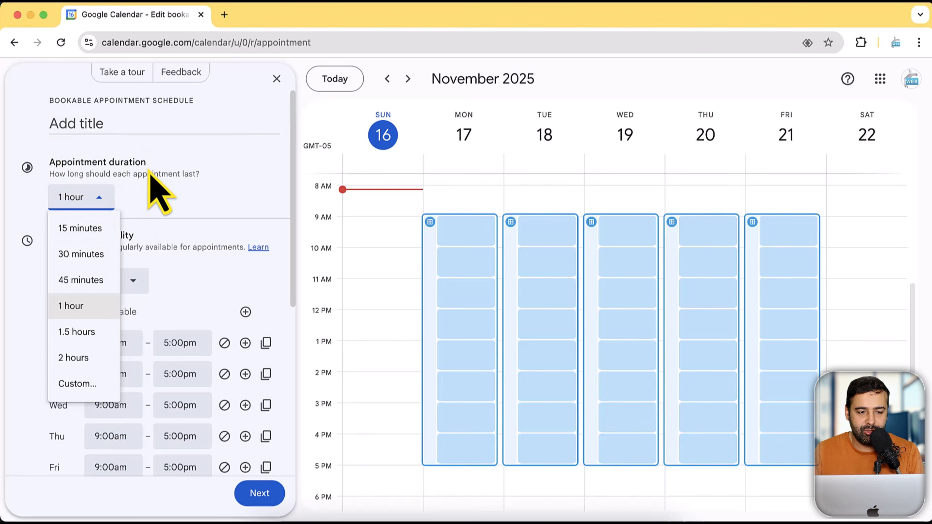
{"action": "left_click", "coordinate": [109, 125]}
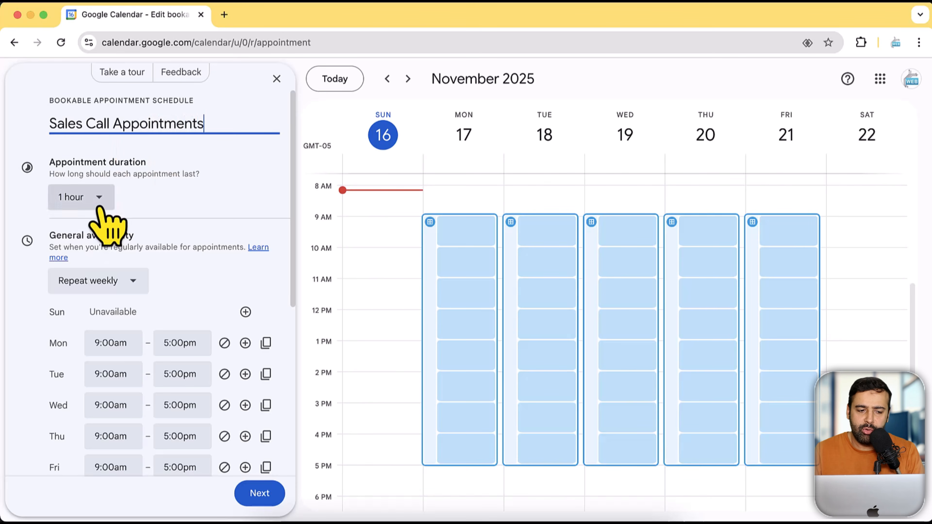
{"action": "left_click", "coordinate": [90, 199]}
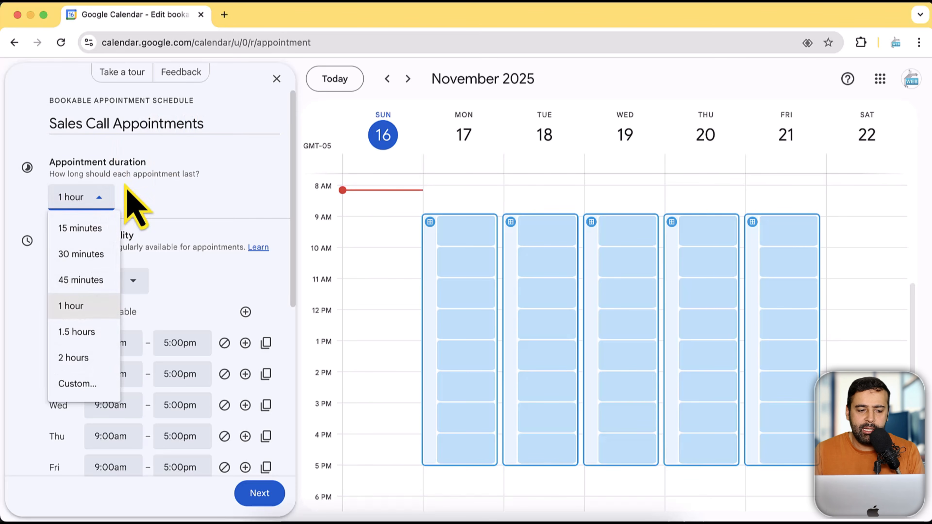
{"action": "left_click", "coordinate": [82, 254]}
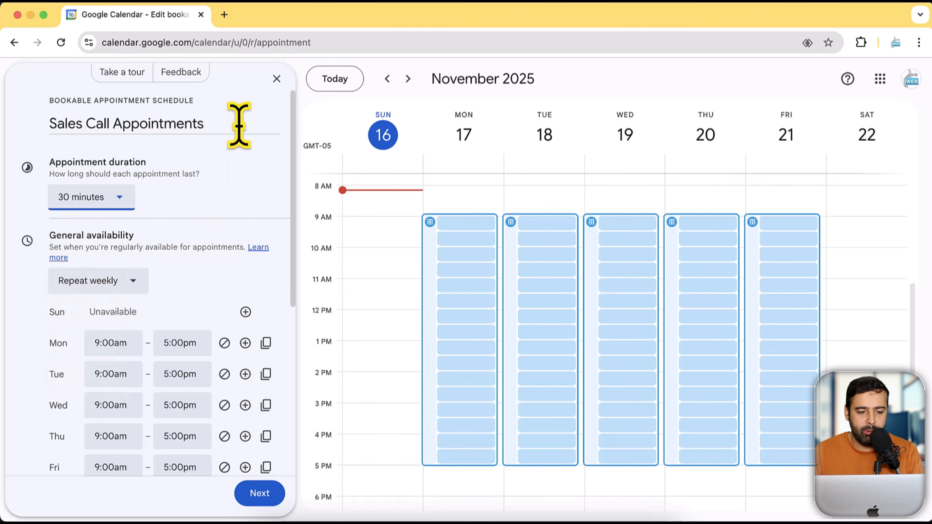
Set Monday's general availability to 11:00am–8:00pm and copy those hours to Tuesday through Friday.
{"action": "scroll", "coordinate": [239, 125], "scroll_direction": "down", "scroll_amount": 2}
{"action": "scroll", "coordinate": [239, 124], "scroll_direction": "down", "scroll_amount": 1}
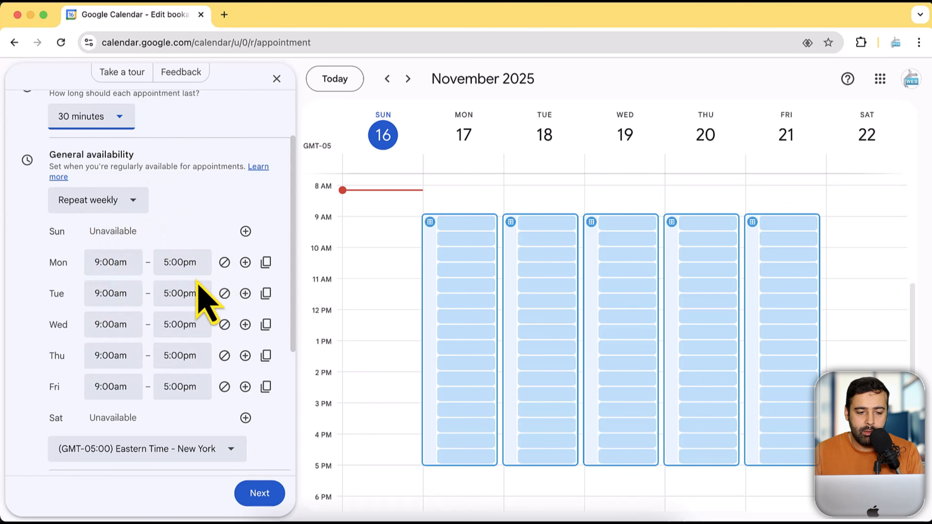
{"action": "left_click", "coordinate": [105, 262]}
{"action": "scroll", "coordinate": [147, 330], "scroll_direction": "up", "scroll_amount": 3}
{"action": "scroll", "coordinate": [160, 332], "scroll_direction": "up", "scroll_amount": 5}
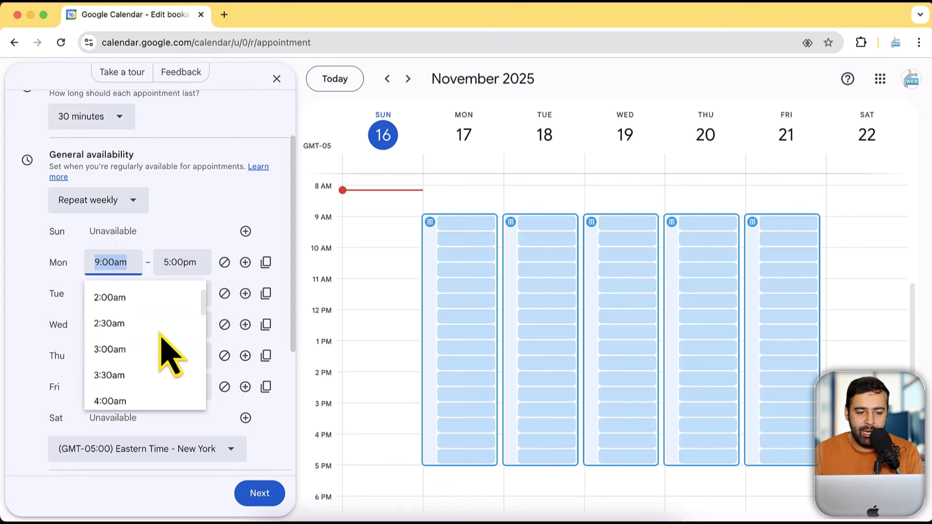
{"action": "scroll", "coordinate": [160, 323], "scroll_direction": "down", "scroll_amount": 2}
{"action": "scroll", "coordinate": [160, 314], "scroll_direction": "down", "scroll_amount": 12}
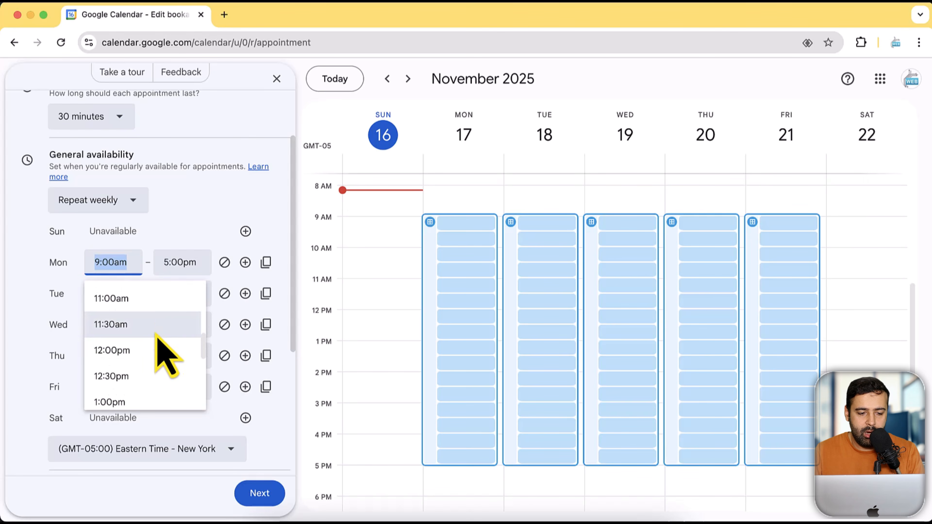
{"action": "left_click", "coordinate": [163, 303]}
{"action": "left_click", "coordinate": [178, 262]}
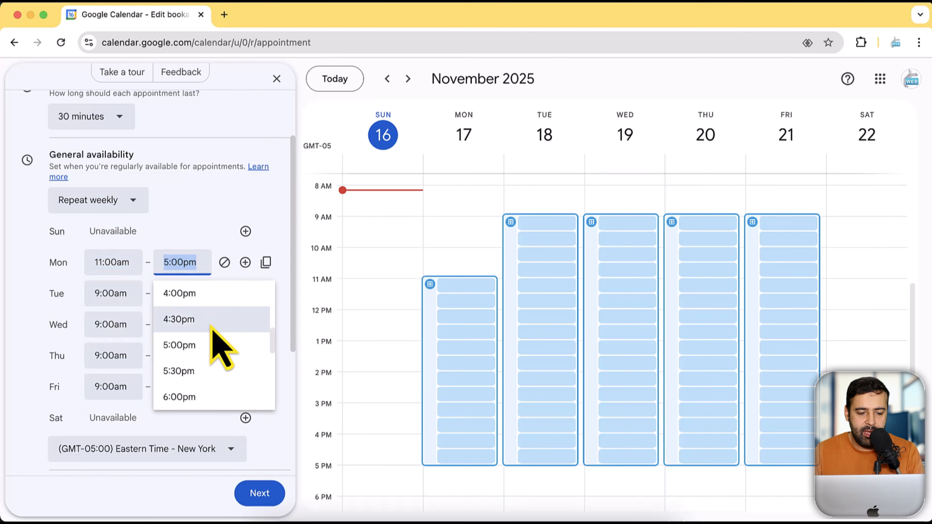
{"action": "scroll", "coordinate": [213, 328], "scroll_direction": "down", "scroll_amount": 3}
{"action": "left_click", "coordinate": [180, 405]}
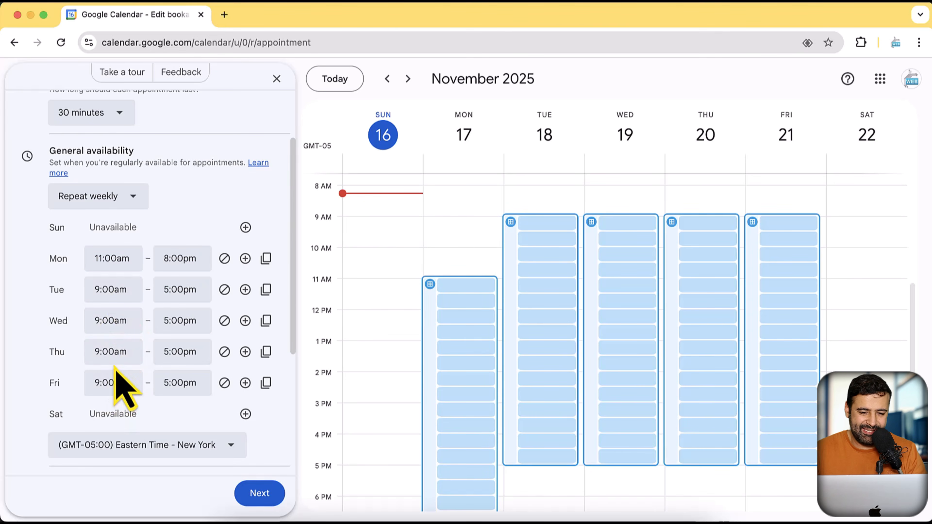
{"action": "left_click", "coordinate": [266, 258]}
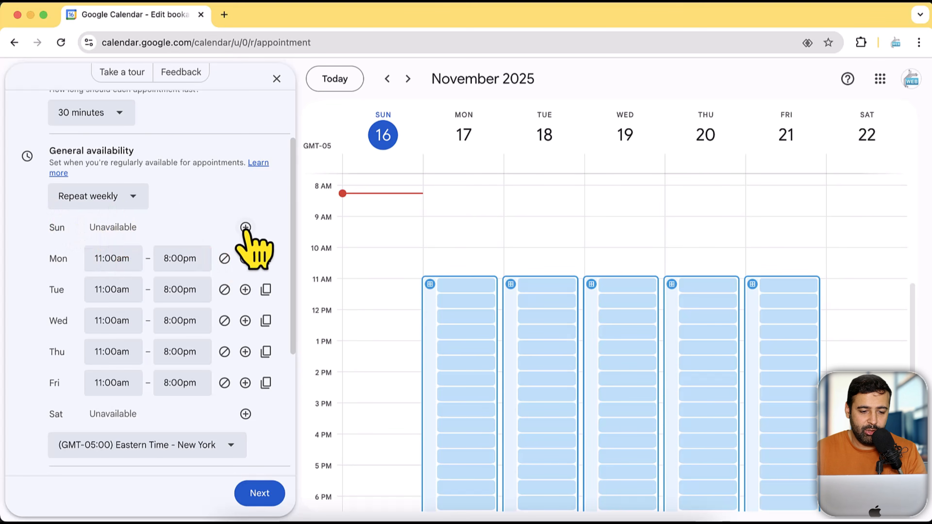
Try making Sunday available for appointments, and mark the day as unavailable again.
{"action": "left_click", "coordinate": [245, 227]}
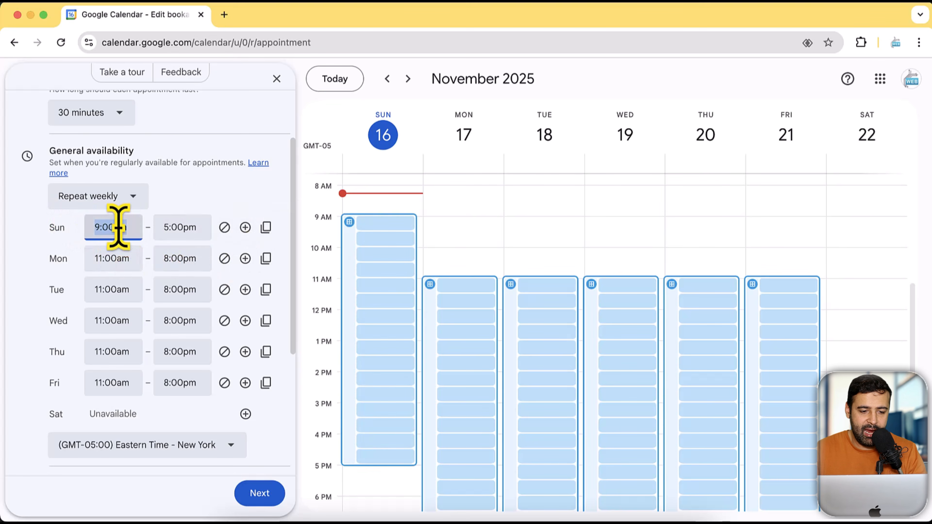
{"action": "left_click", "coordinate": [225, 227]}
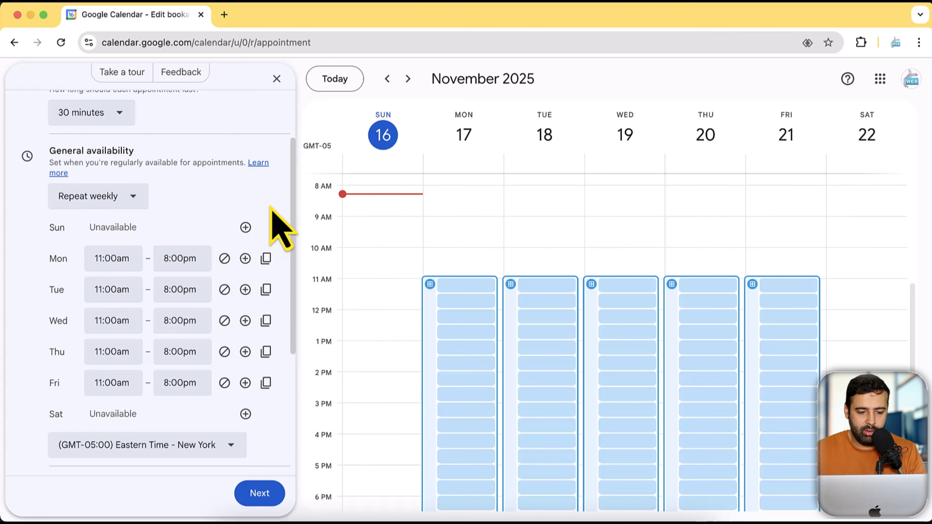
Try the "Does not repeat" availability for the schedule and return it to "Repeat weekly".
{"action": "left_click", "coordinate": [110, 194]}
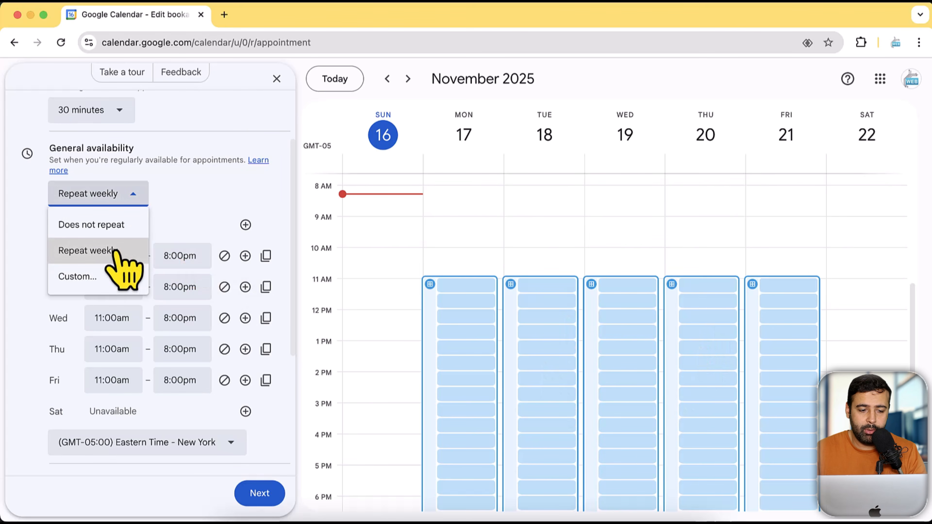
{"action": "left_click", "coordinate": [97, 227]}
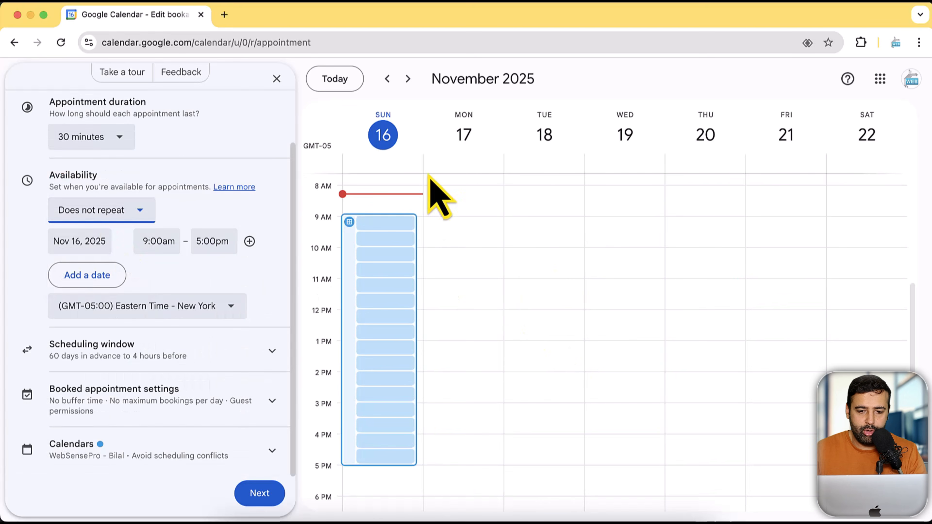
{"action": "left_click", "coordinate": [408, 79]}
{"action": "left_click", "coordinate": [387, 78]}
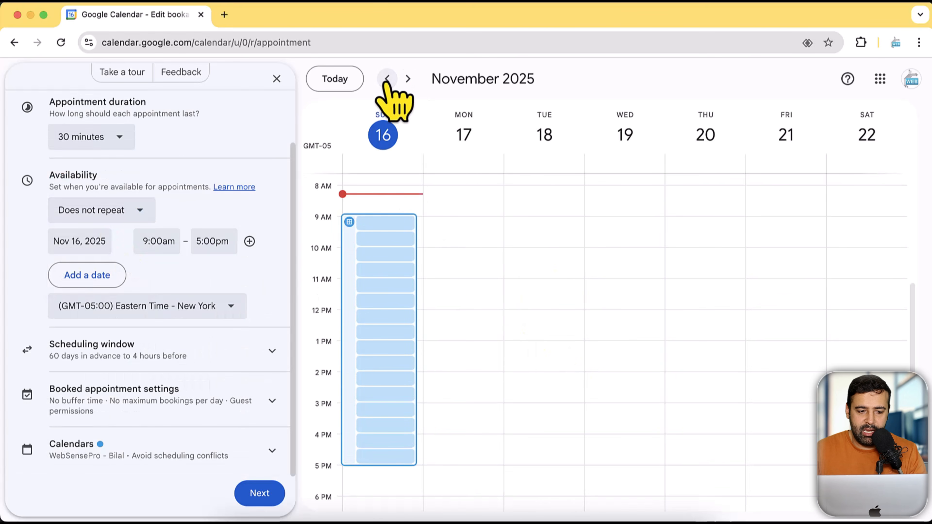
{"action": "left_click", "coordinate": [139, 212]}
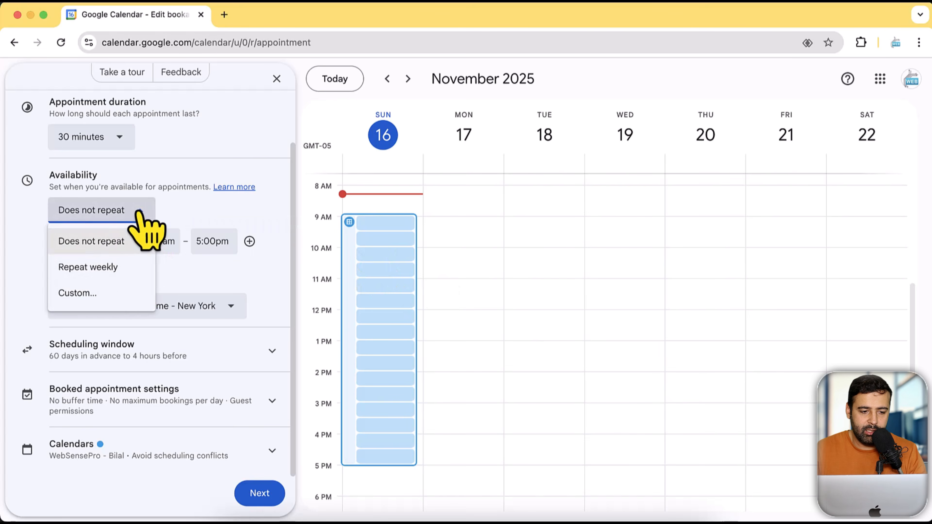
{"action": "left_click", "coordinate": [92, 271]}
In the scheduling window settings, set the maximum time in advance that an appointment can be booked to 14 days.
{"action": "scroll", "coordinate": [266, 231], "scroll_direction": "down", "scroll_amount": 6}
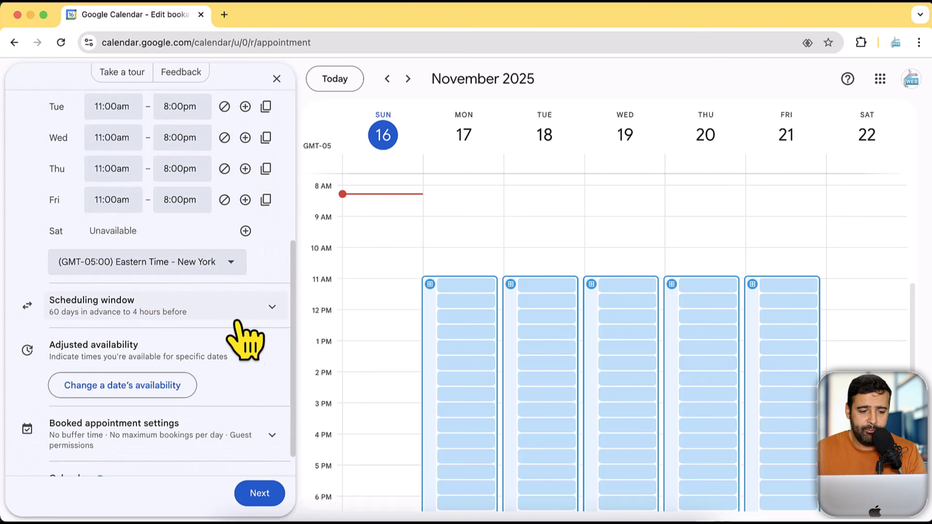
{"action": "scroll", "coordinate": [279, 261], "scroll_direction": "up", "scroll_amount": 2}
{"action": "scroll", "coordinate": [277, 248], "scroll_direction": "down", "scroll_amount": 2}
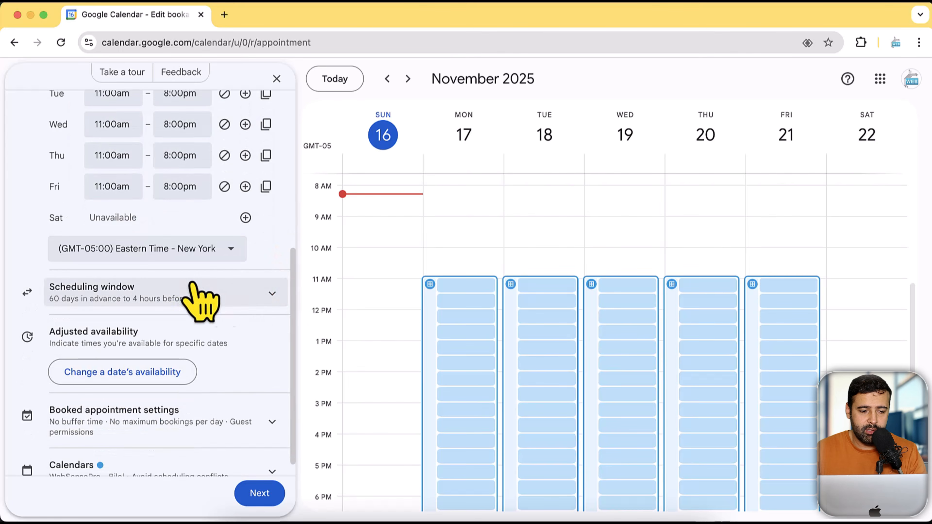
{"action": "left_click", "coordinate": [240, 292]}
{"action": "scroll", "coordinate": [241, 204], "scroll_direction": "down", "scroll_amount": 5}
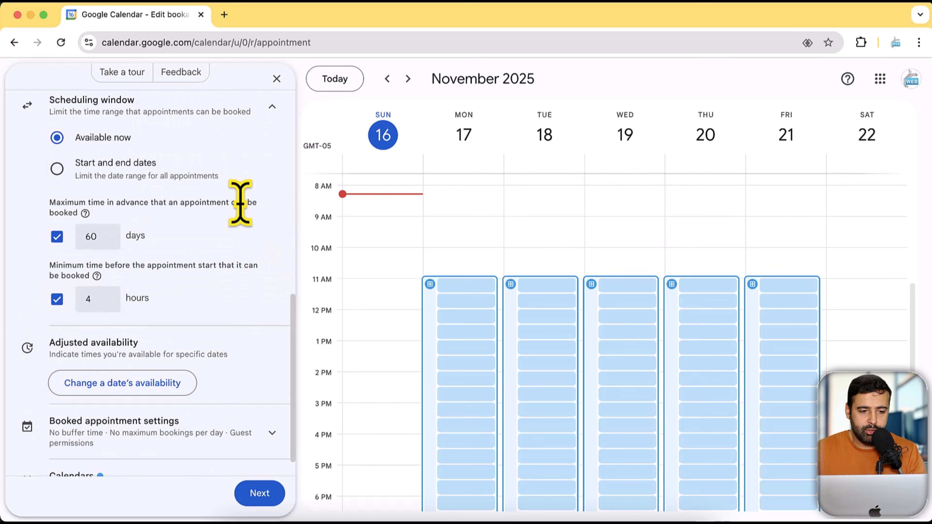
{"action": "scroll", "coordinate": [245, 260], "scroll_direction": "up", "scroll_amount": 3}
{"action": "left_click_drag", "start_coordinate": [49, 315], "coordinate": [60, 320]}
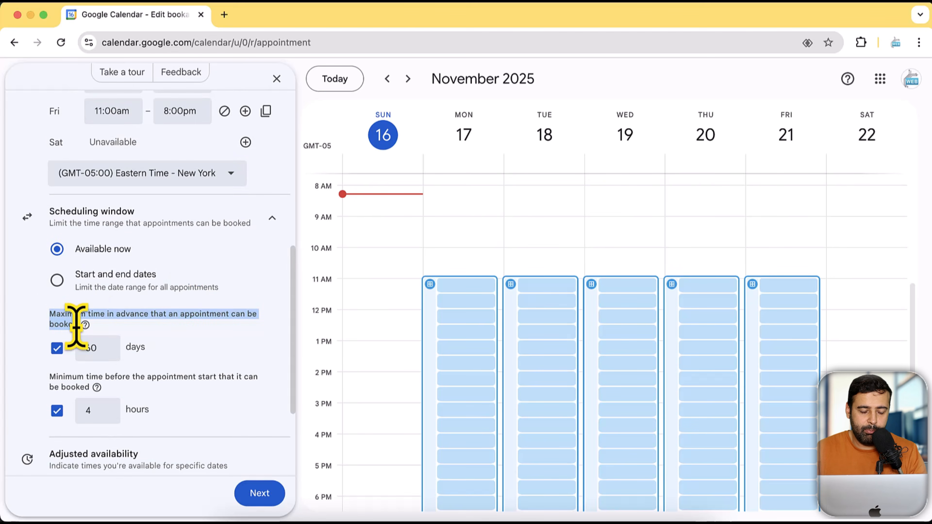
{"action": "double_click", "coordinate": [92, 347]}
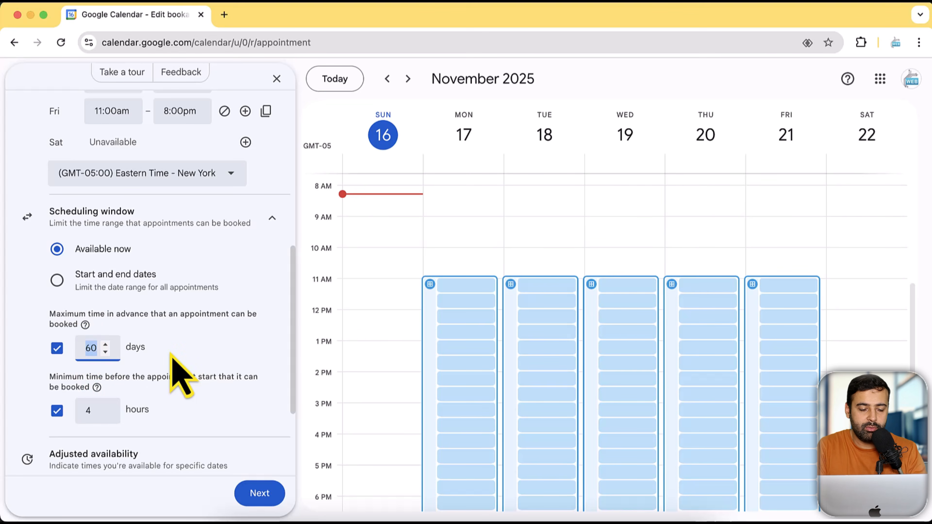
{"action": "type", "text": "14"}
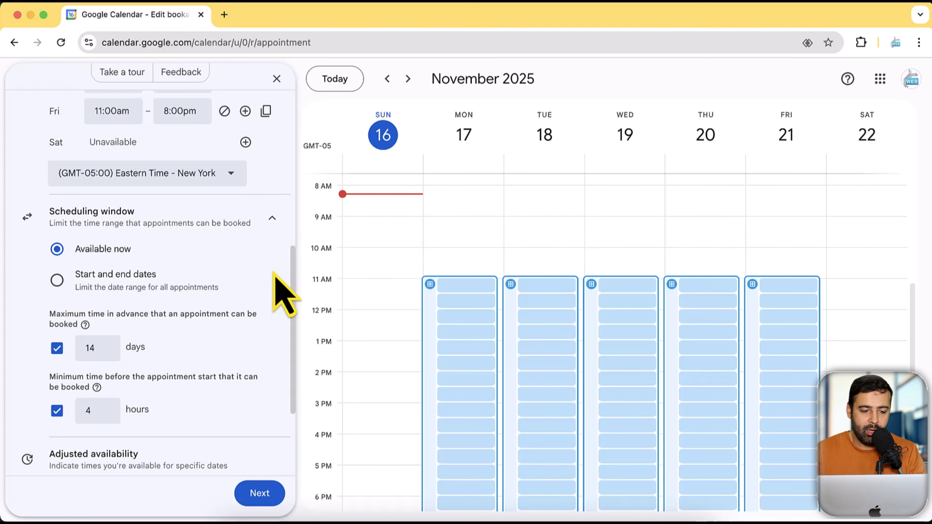
Examine the minimum time before the appointment start that it can be booked, and review the weekly availability hours.
{"action": "scroll", "coordinate": [275, 274], "scroll_direction": "down", "scroll_amount": 1}
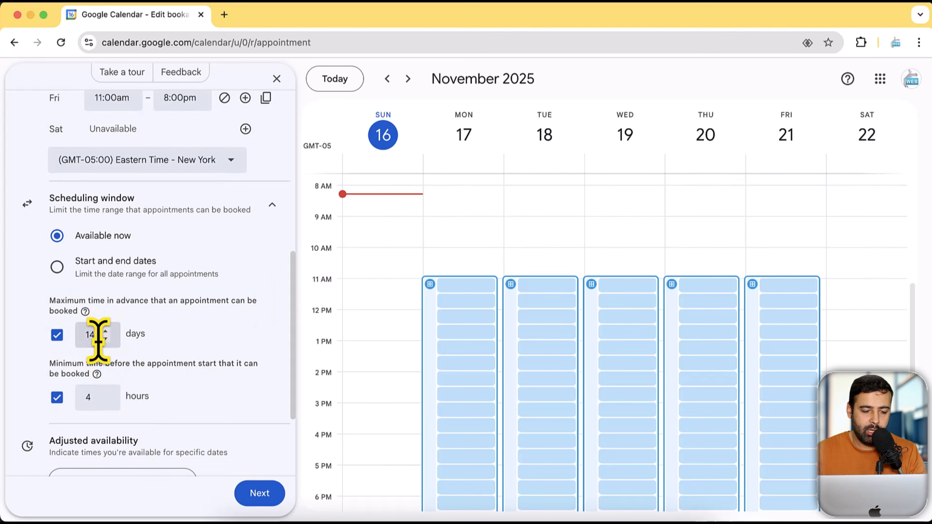
{"action": "scroll", "coordinate": [257, 290], "scroll_direction": "down", "scroll_amount": 1}
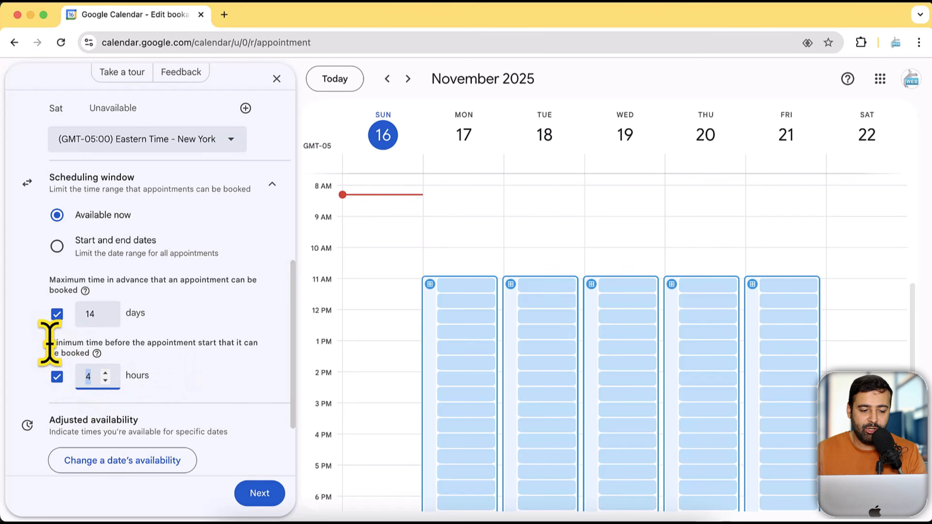
{"action": "left_click_drag", "start_coordinate": [49, 343], "coordinate": [88, 353]}
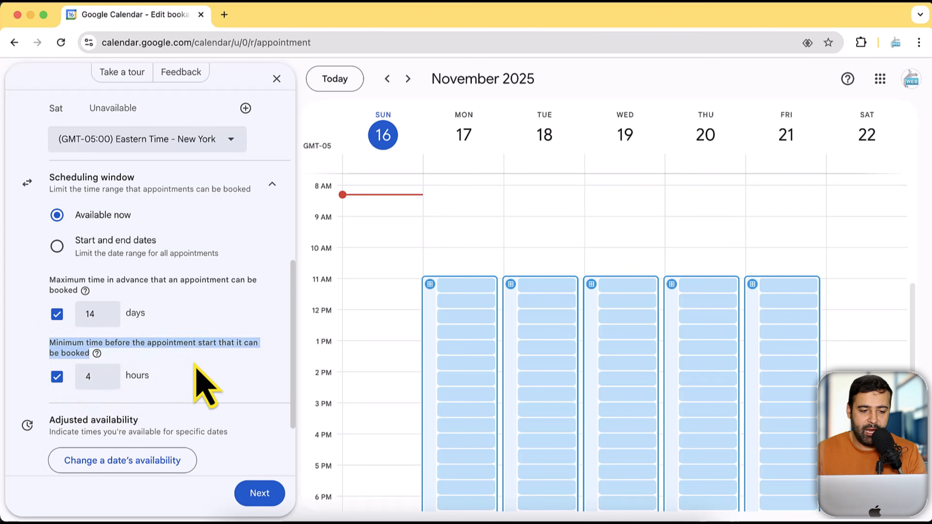
{"action": "left_click", "coordinate": [207, 385]}
{"action": "scroll", "coordinate": [220, 367], "scroll_direction": "down", "scroll_amount": 3}
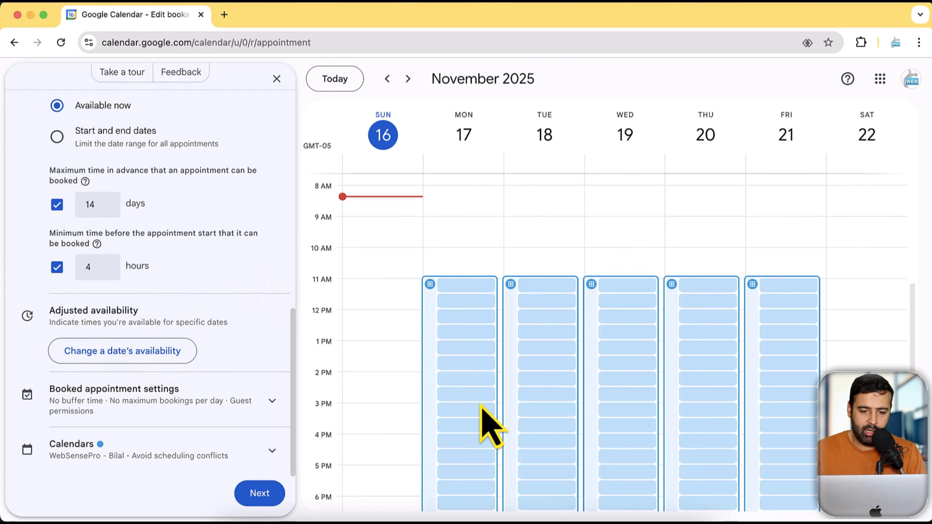
{"action": "scroll", "coordinate": [252, 270], "scroll_direction": "up", "scroll_amount": 10}
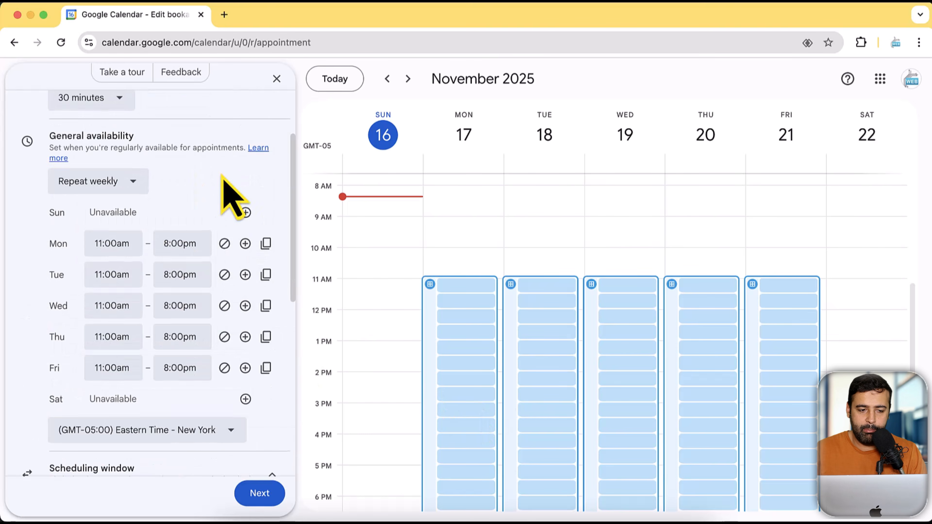
{"action": "scroll", "coordinate": [224, 184], "scroll_direction": "down", "scroll_amount": 10}
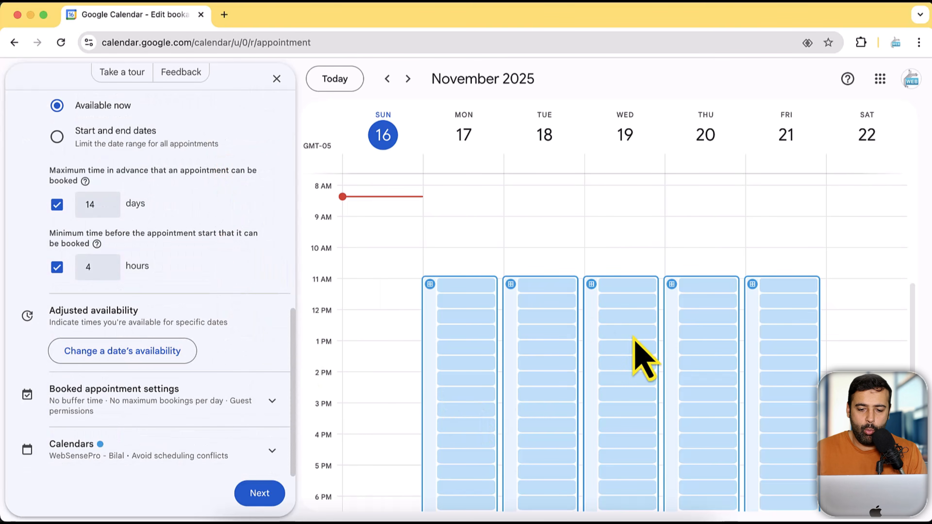
Add an adjusted availability entry for December 16, 2025.
{"action": "left_click", "coordinate": [128, 352]}
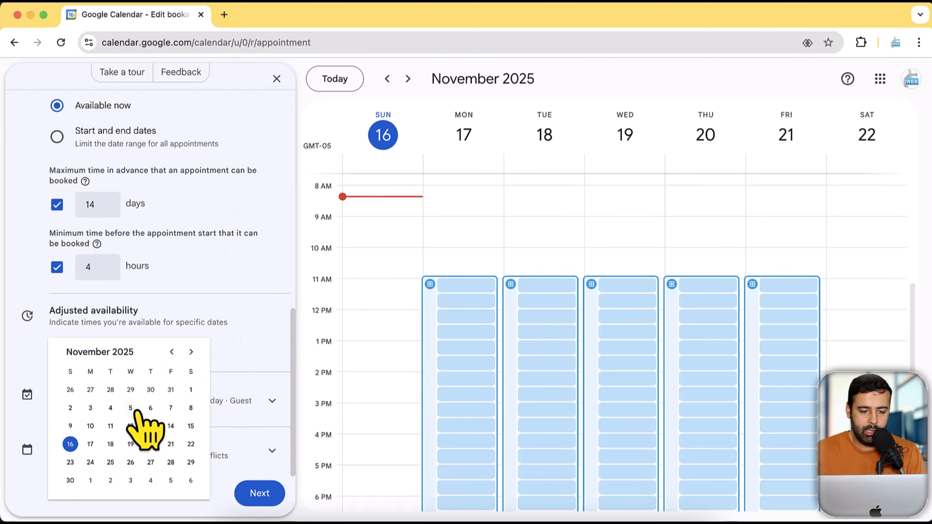
{"action": "left_click", "coordinate": [191, 352]}
{"action": "left_click", "coordinate": [110, 426]}
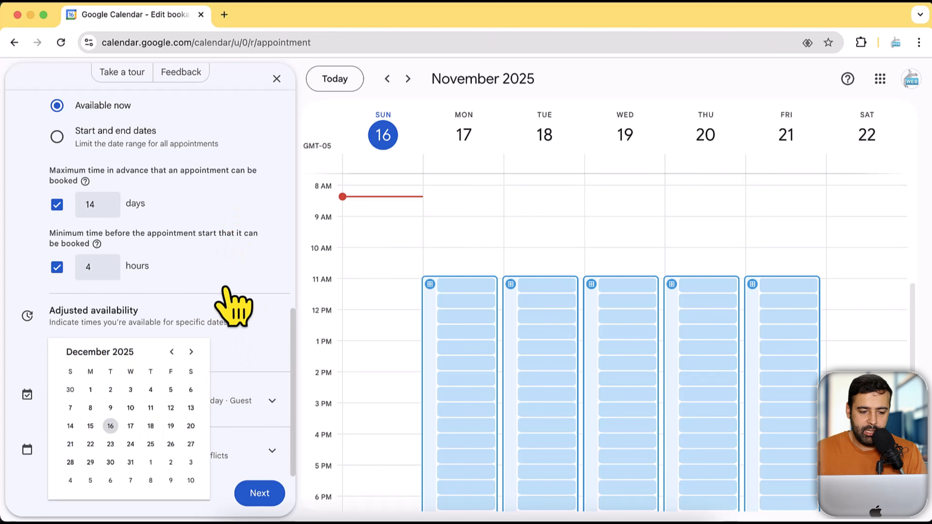
{"action": "scroll", "coordinate": [237, 312], "scroll_direction": "down", "scroll_amount": 2}
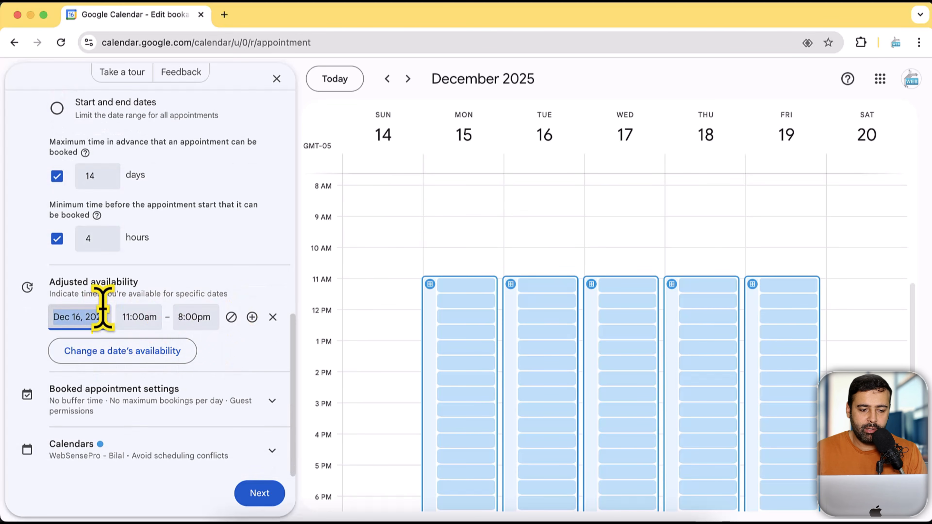
{"action": "left_click_drag", "start_coordinate": [229, 295], "coordinate": [51, 294]}
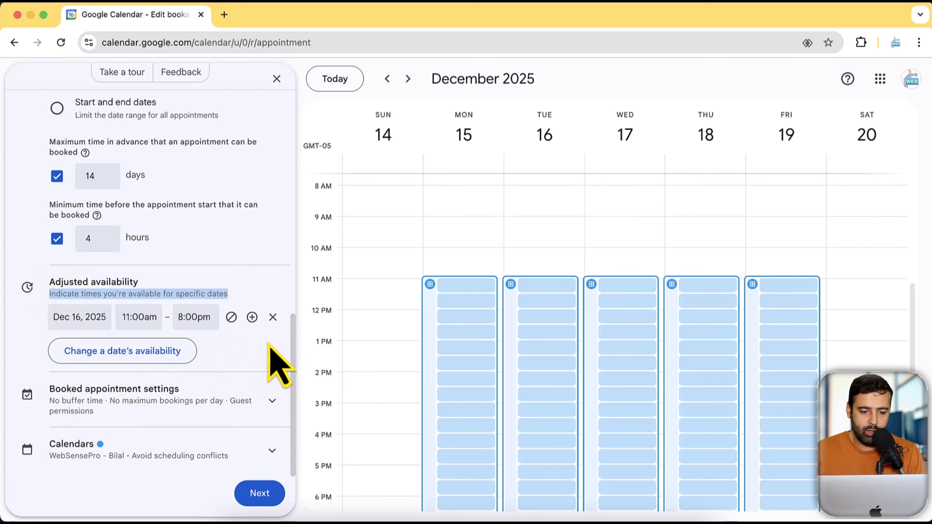
Add a second time period to the December 16, 2025 adjusted availability, and remove that date's entry.
{"action": "left_click", "coordinate": [252, 317]}
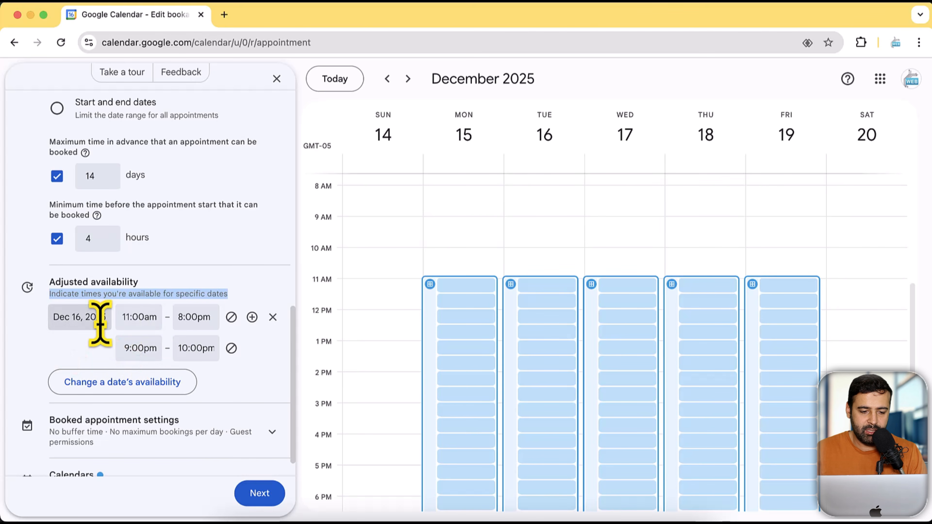
{"action": "left_click", "coordinate": [273, 318]}
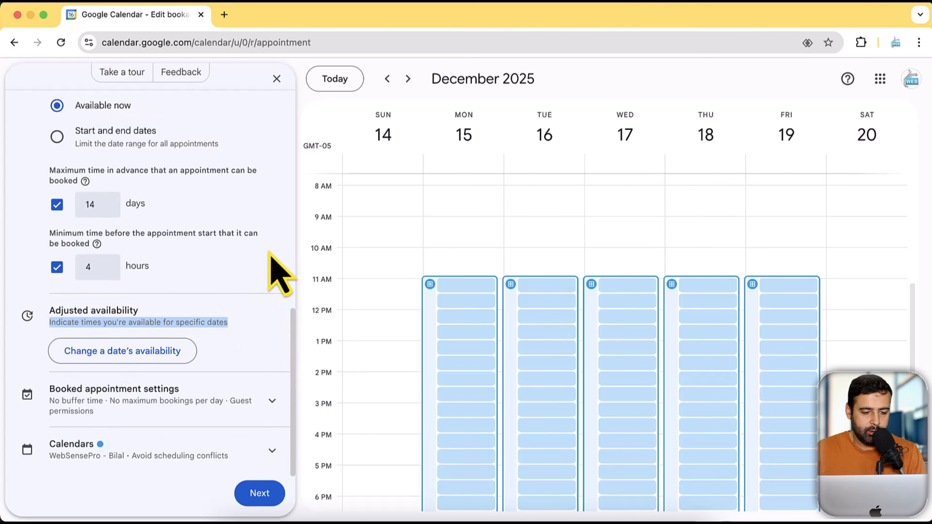
In the booked appointment settings, enable a buffer time of 15 minutes between appointment slots.
{"action": "left_click", "coordinate": [270, 403]}
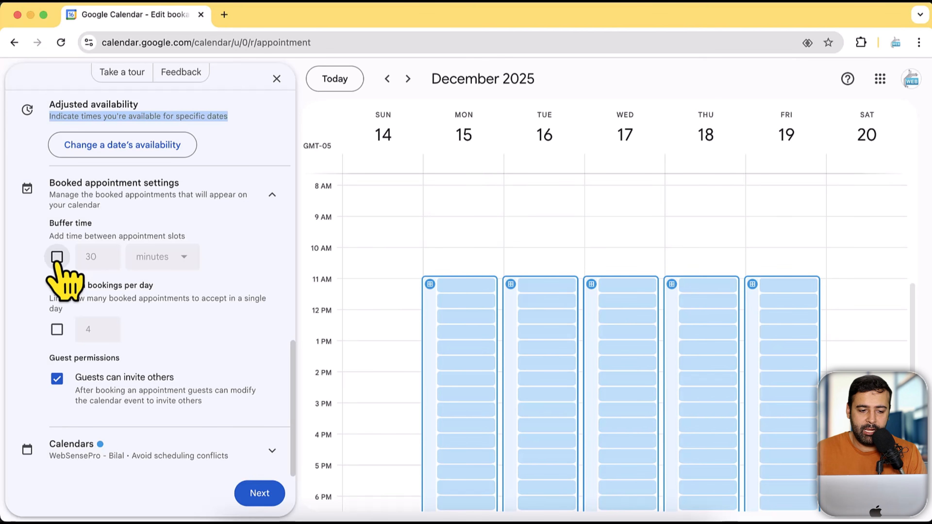
{"action": "left_click", "coordinate": [57, 257]}
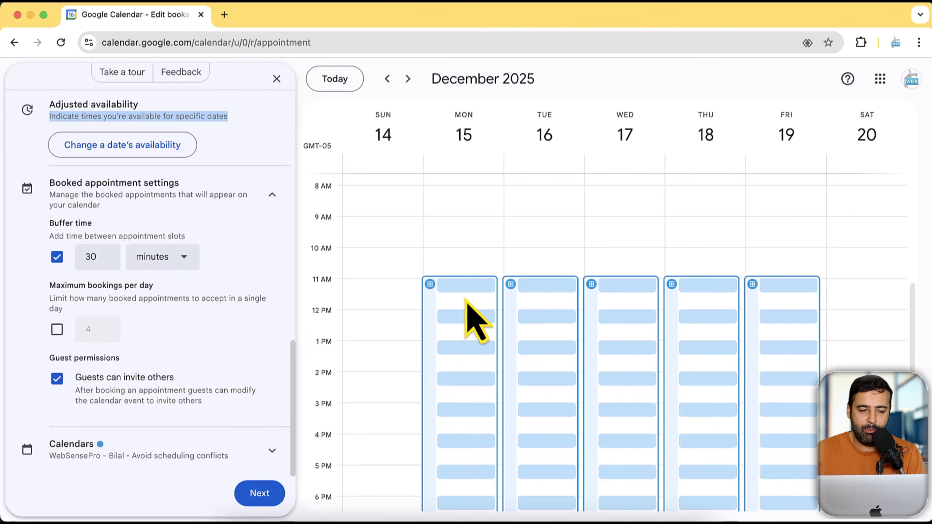
{"action": "double_click", "coordinate": [91, 257]}
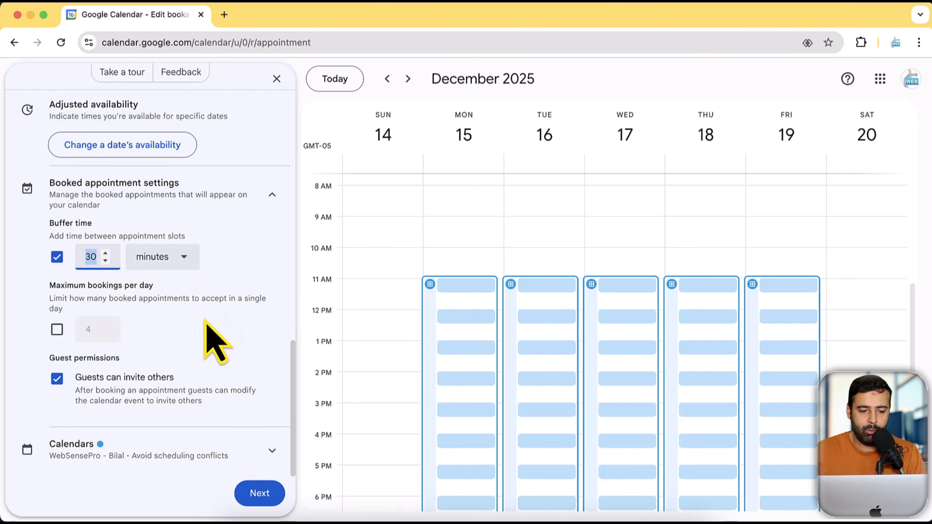
{"action": "type", "text": "15"}
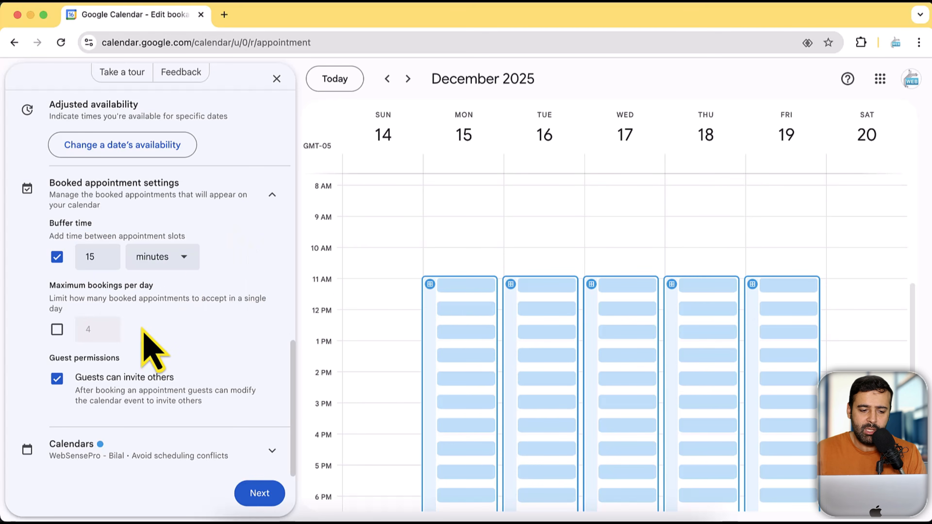
Try the maximum bookings per day limit and turn it off again.
{"action": "left_click", "coordinate": [58, 330]}
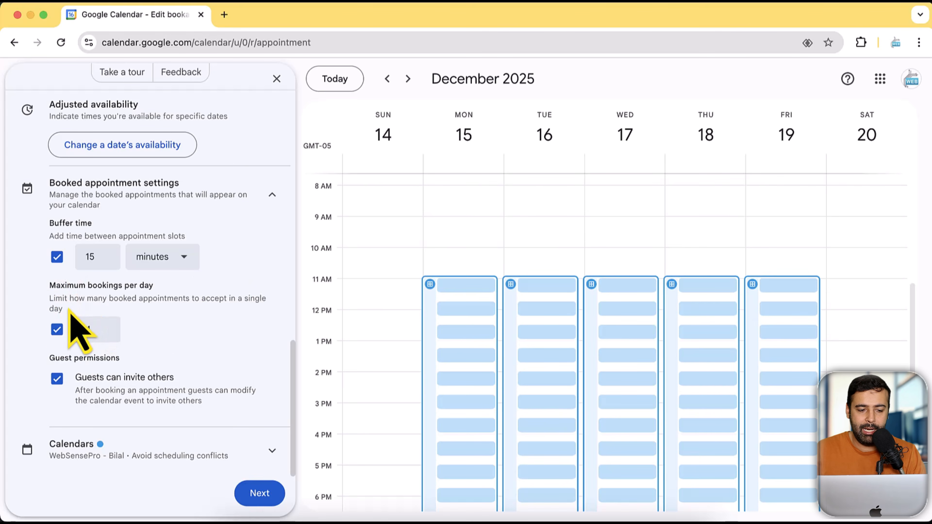
{"action": "left_click_drag", "start_coordinate": [63, 312], "coordinate": [50, 298]}
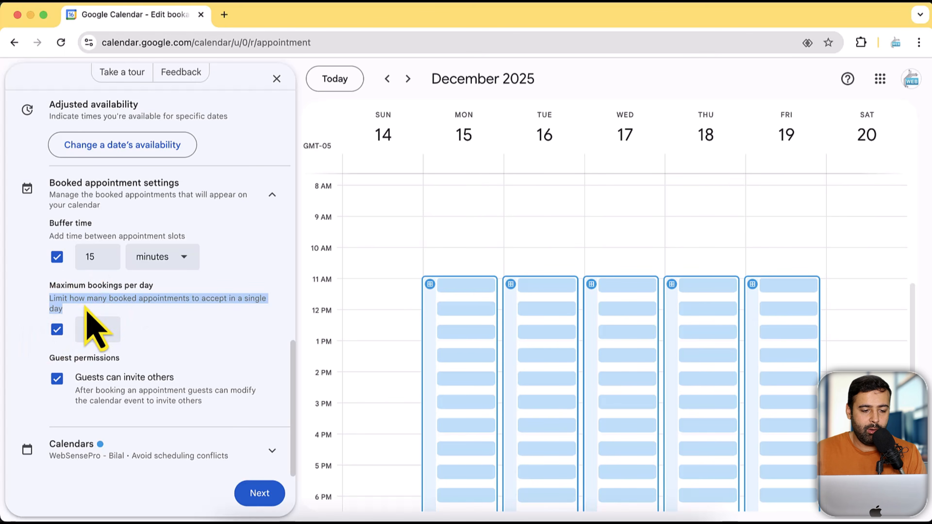
{"action": "double_click", "coordinate": [89, 328]}
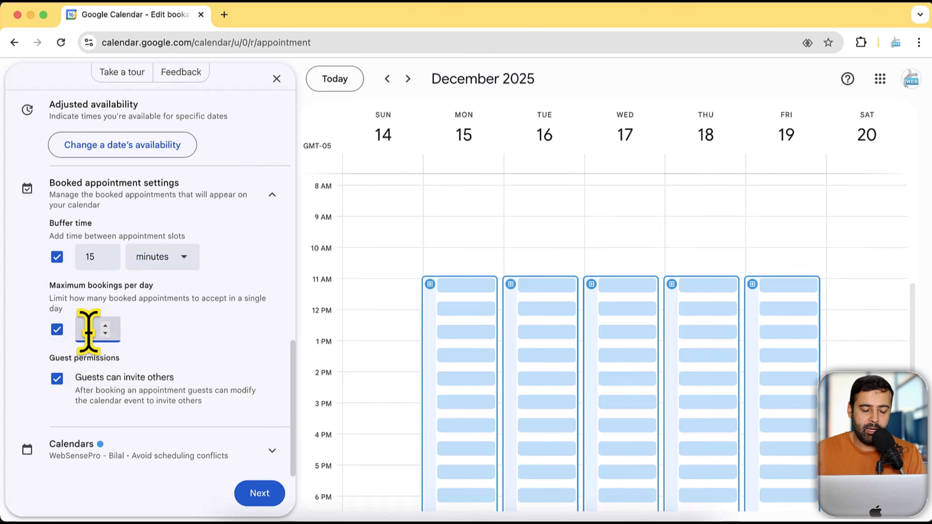
{"action": "left_click", "coordinate": [162, 293]}
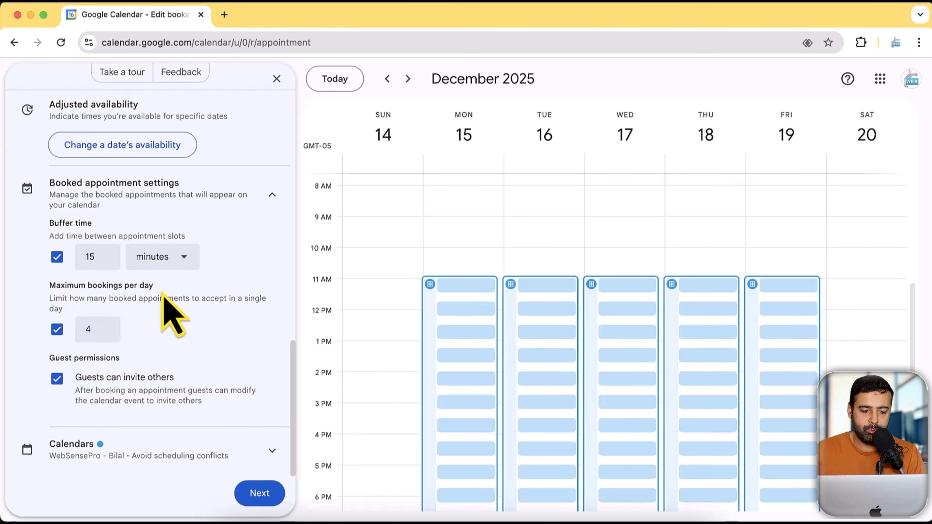
{"action": "left_click", "coordinate": [57, 329]}
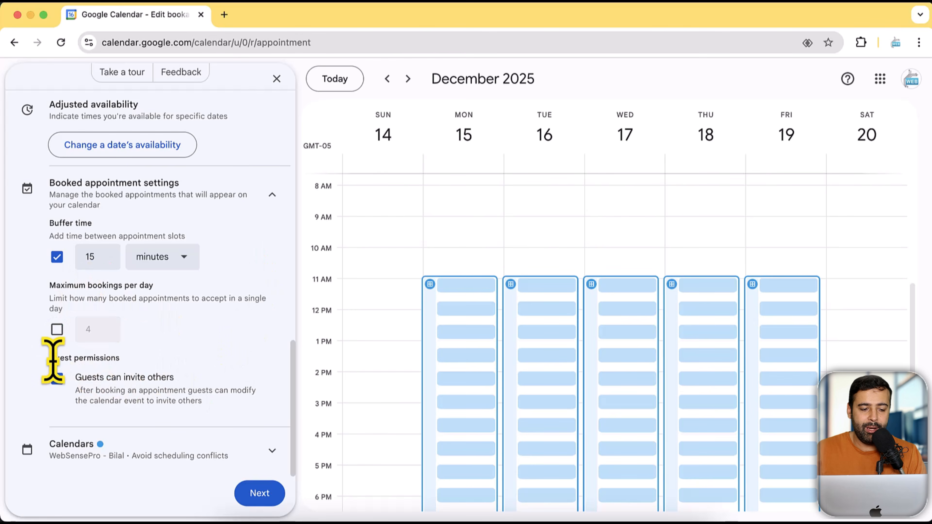
Turn off the guest permission that lets guests invite others to the appointment.
{"action": "triple_click", "coordinate": [55, 358]}
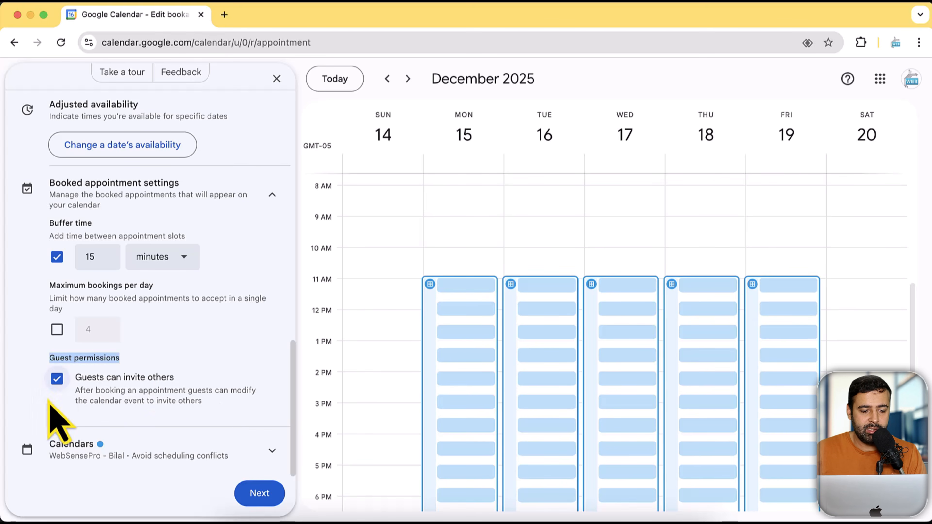
{"action": "left_click", "coordinate": [56, 379]}
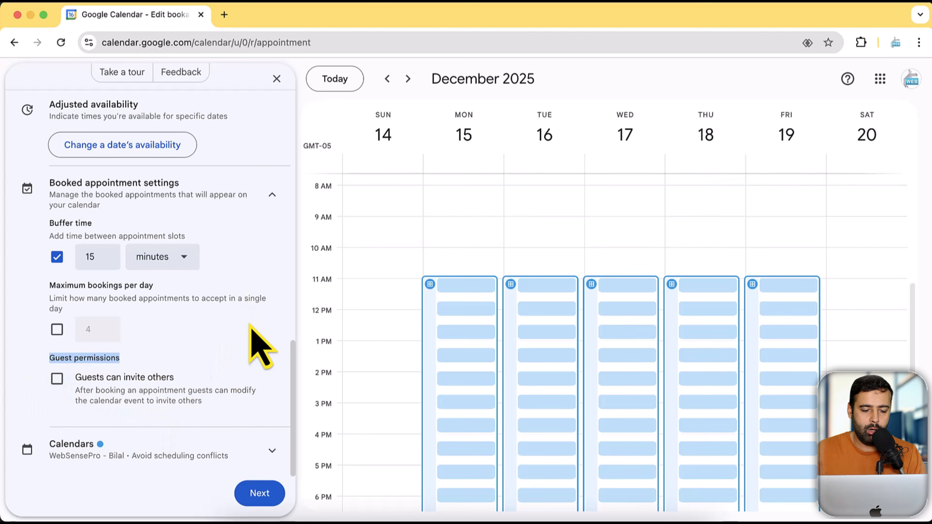
{"action": "scroll", "coordinate": [260, 353], "scroll_direction": "up", "scroll_amount": 15}
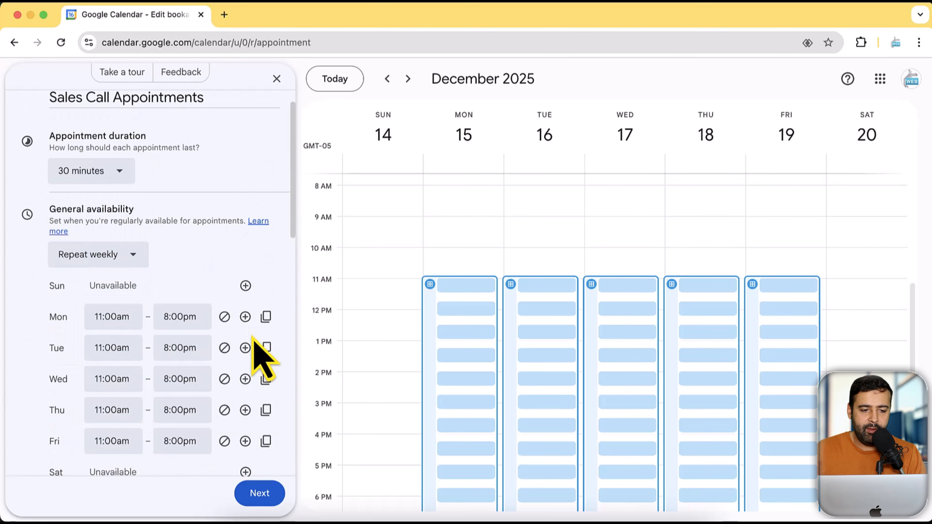
{"action": "scroll", "coordinate": [261, 352], "scroll_direction": "down", "scroll_amount": 15}
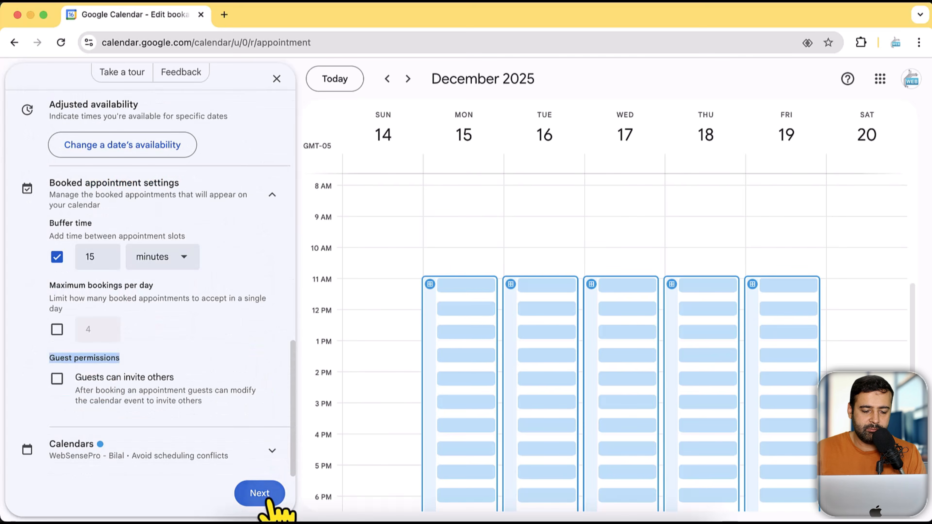
Proceed to the booking page details and set the location and conferencing to Google Meet video conferencing.
{"action": "left_click", "coordinate": [261, 494]}
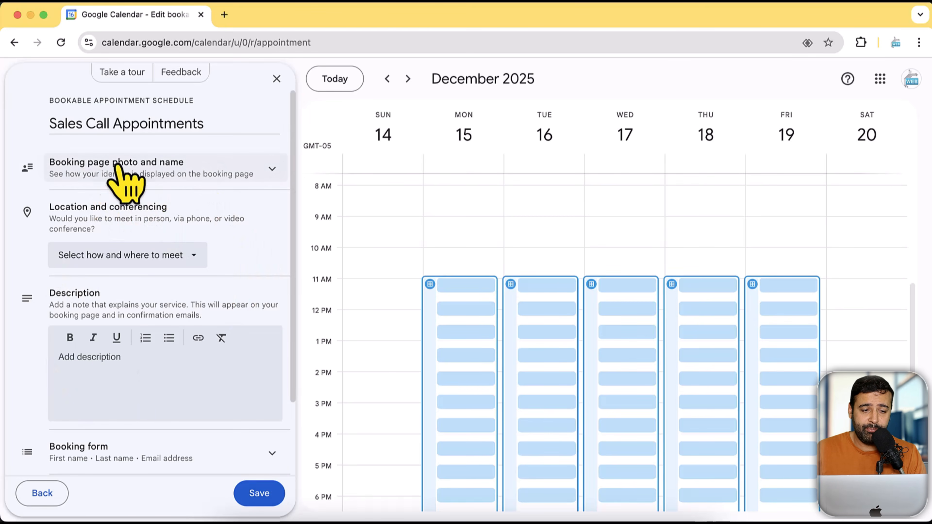
{"action": "left_click", "coordinate": [194, 174]}
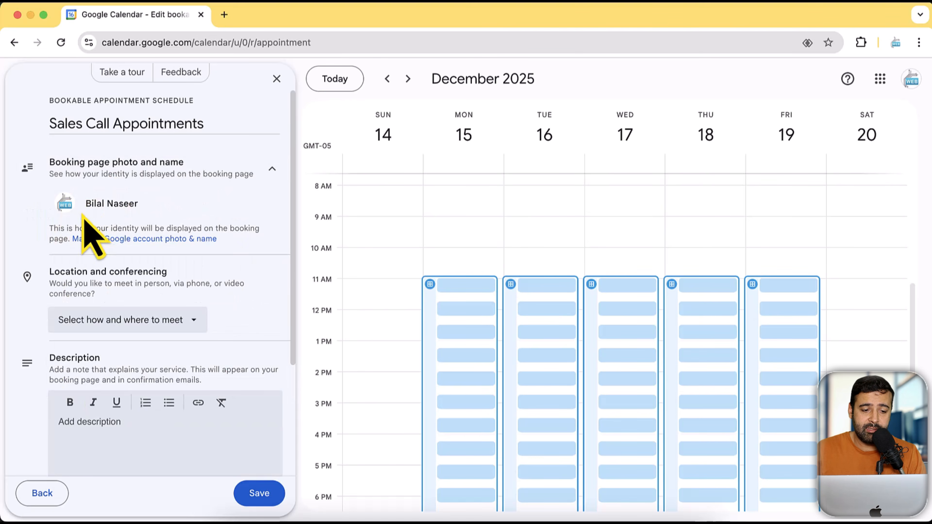
{"action": "left_click_drag", "start_coordinate": [84, 207], "coordinate": [153, 207]}
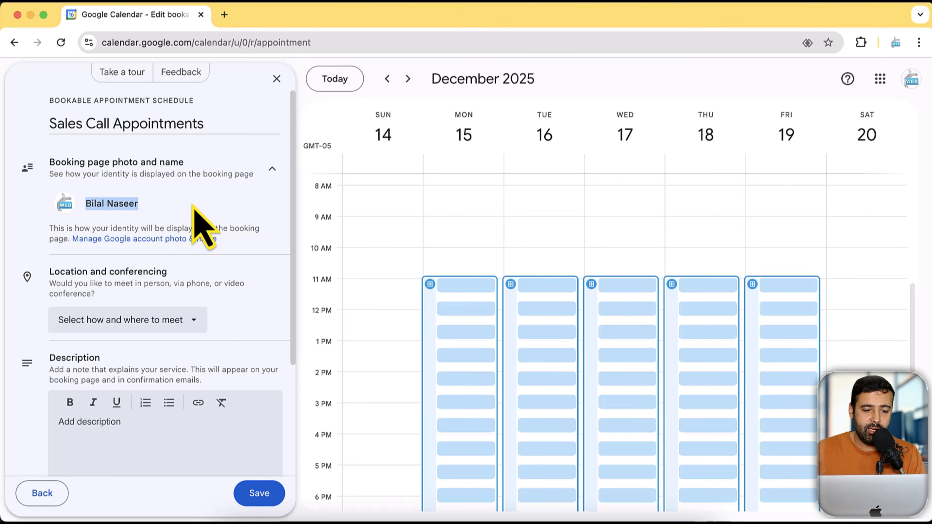
{"action": "left_click", "coordinate": [272, 170]}
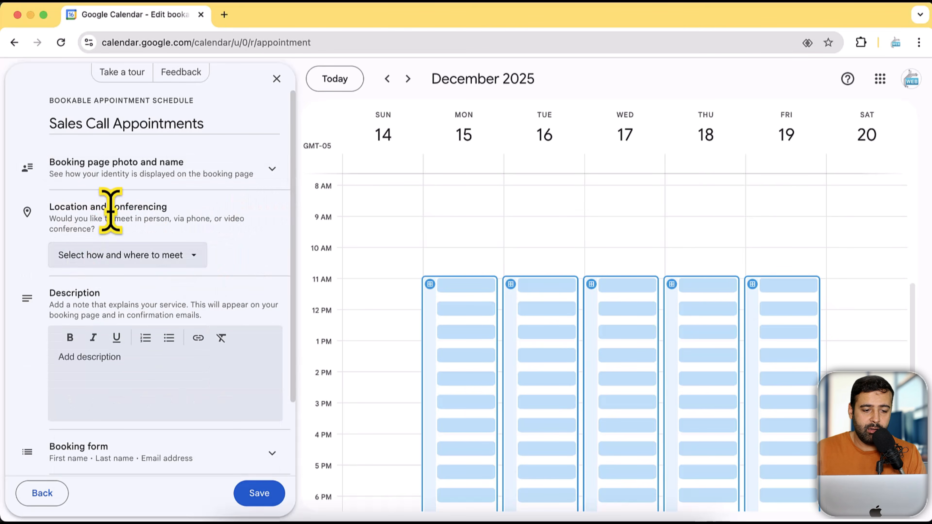
{"action": "left_click", "coordinate": [180, 256]}
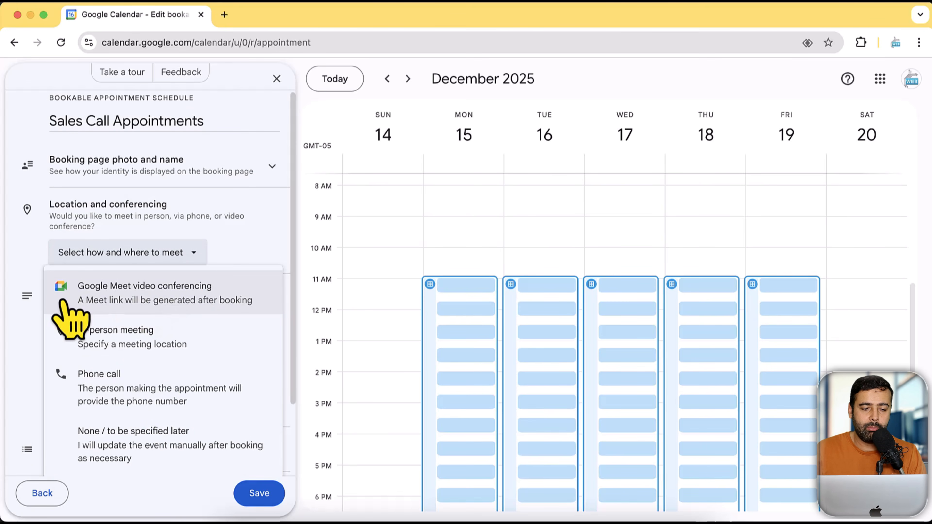
{"action": "left_click", "coordinate": [175, 303]}
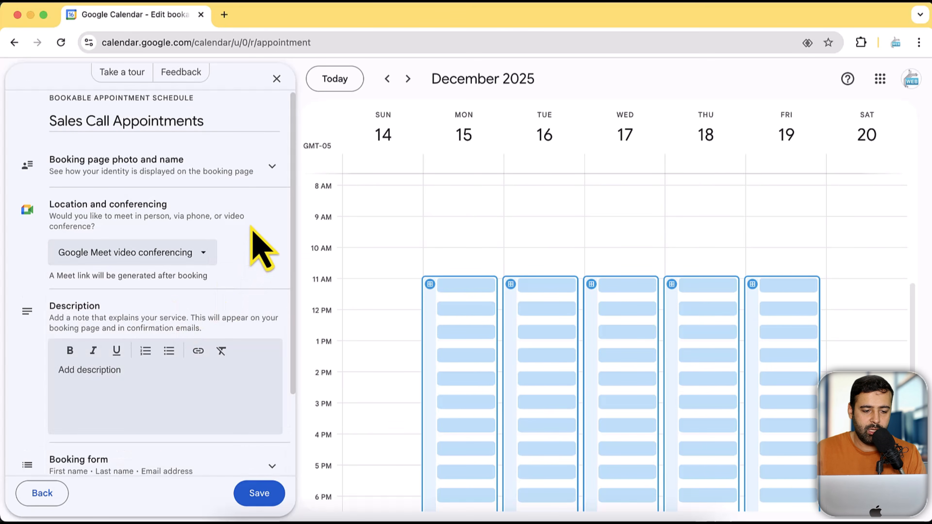
Add a required Phone number item to the booking form.
{"action": "scroll", "coordinate": [260, 250], "scroll_direction": "down", "scroll_amount": 3}
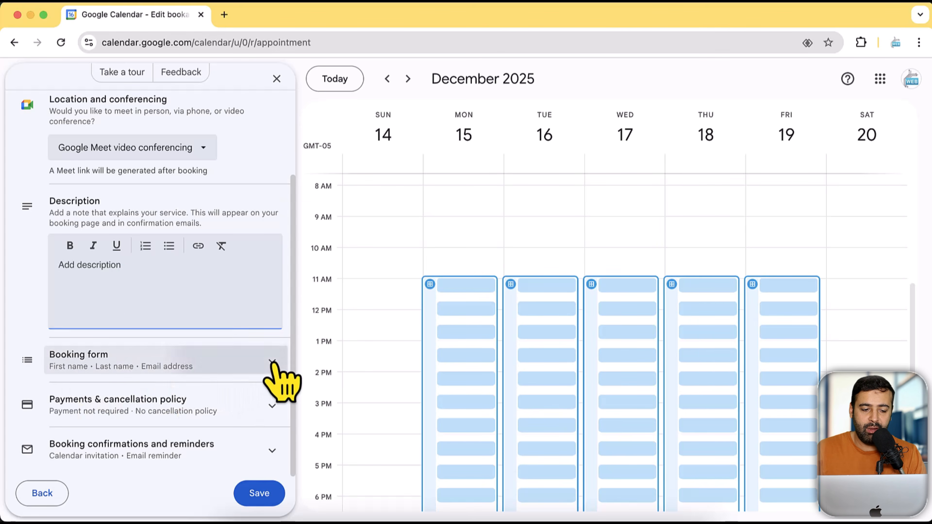
{"action": "left_click", "coordinate": [272, 363]}
{"action": "scroll", "coordinate": [245, 260], "scroll_direction": "up", "scroll_amount": 3}
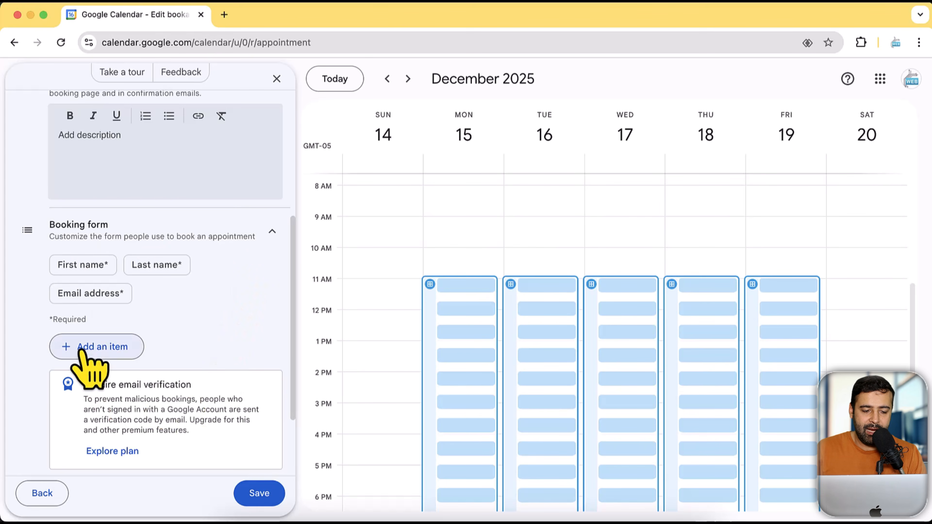
{"action": "left_click", "coordinate": [83, 348]}
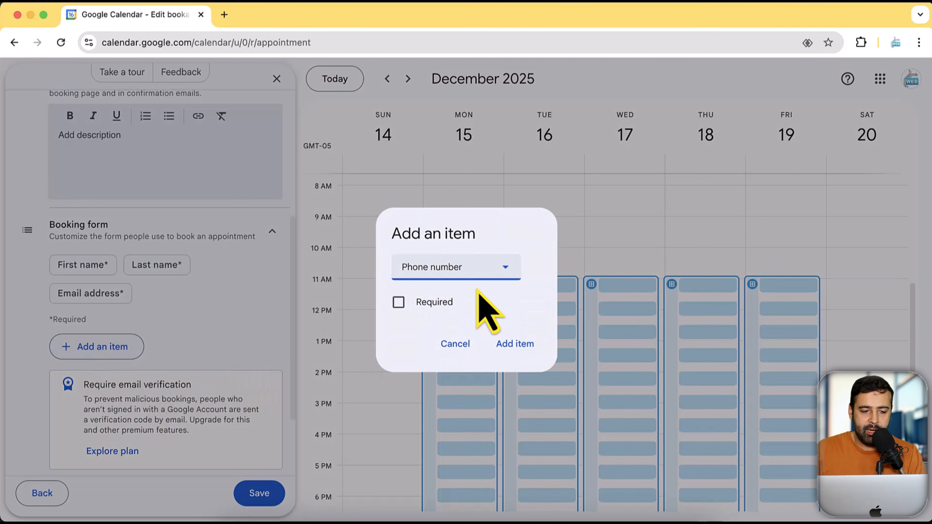
{"action": "left_click", "coordinate": [414, 302]}
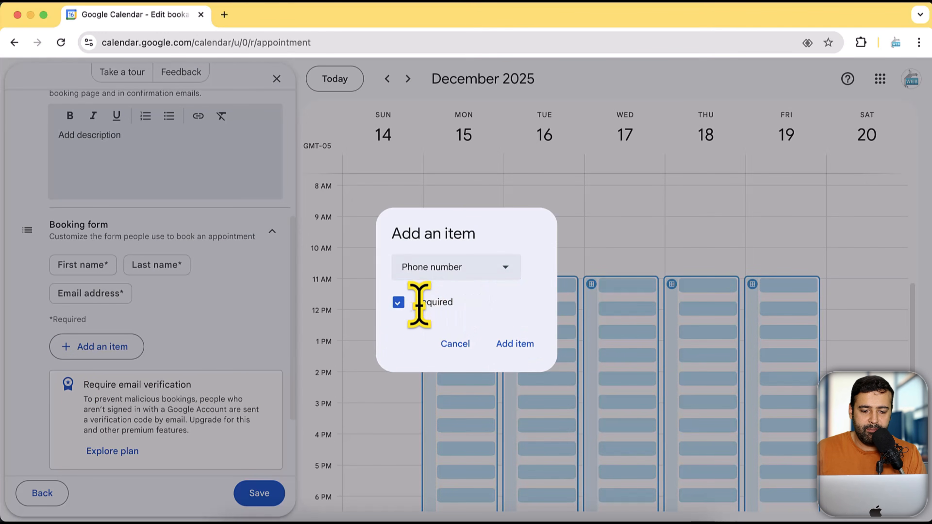
{"action": "left_click", "coordinate": [515, 344]}
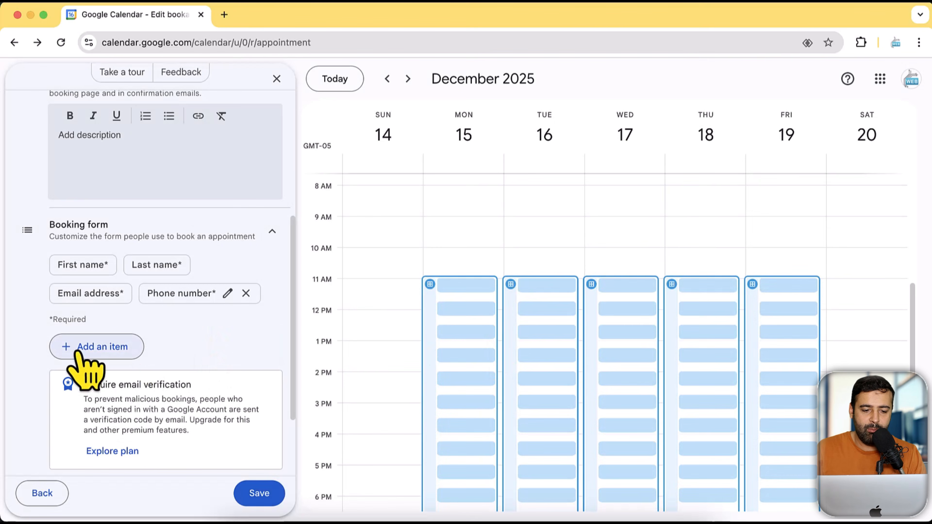
Add an optional custom item named "Question" to the booking form.
{"action": "left_click", "coordinate": [82, 348]}
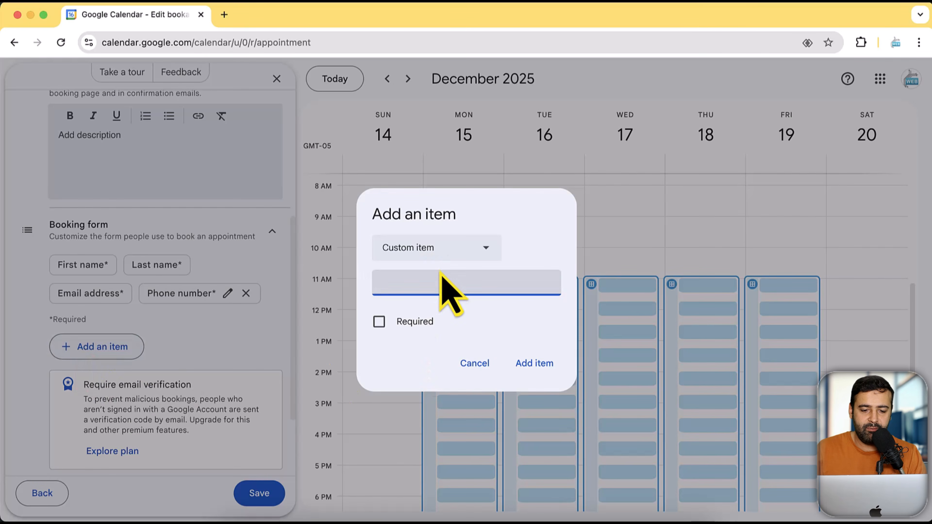
{"action": "left_click", "coordinate": [448, 253]}
{"action": "left_click", "coordinate": [448, 254]}
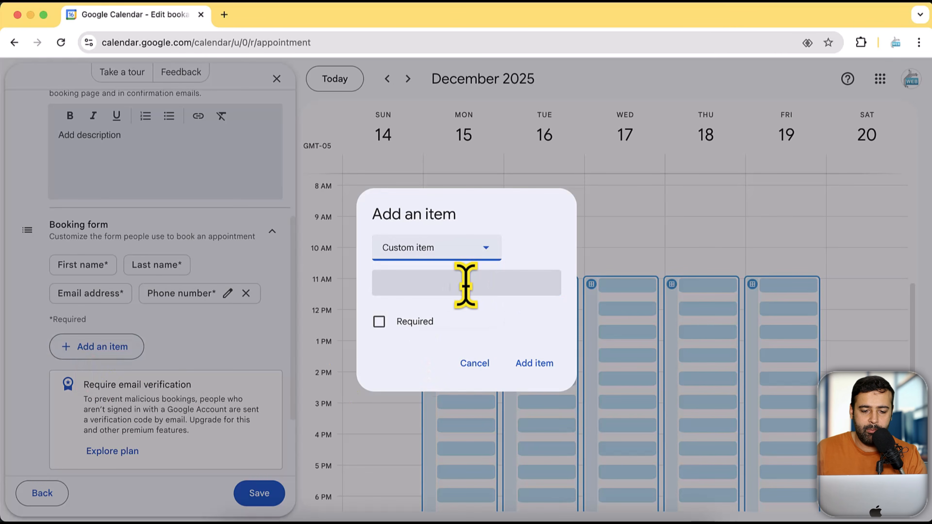
{"action": "left_click", "coordinate": [456, 286]}
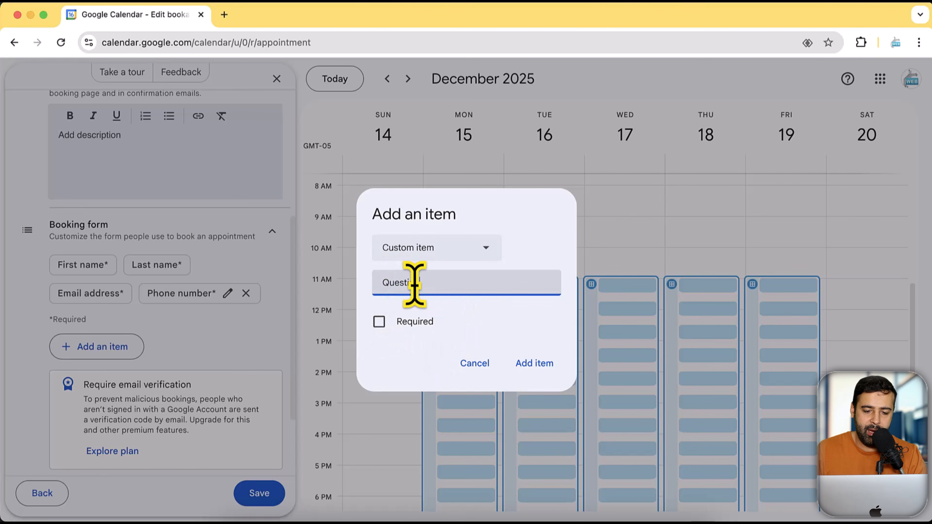
{"action": "left_click", "coordinate": [534, 363]}
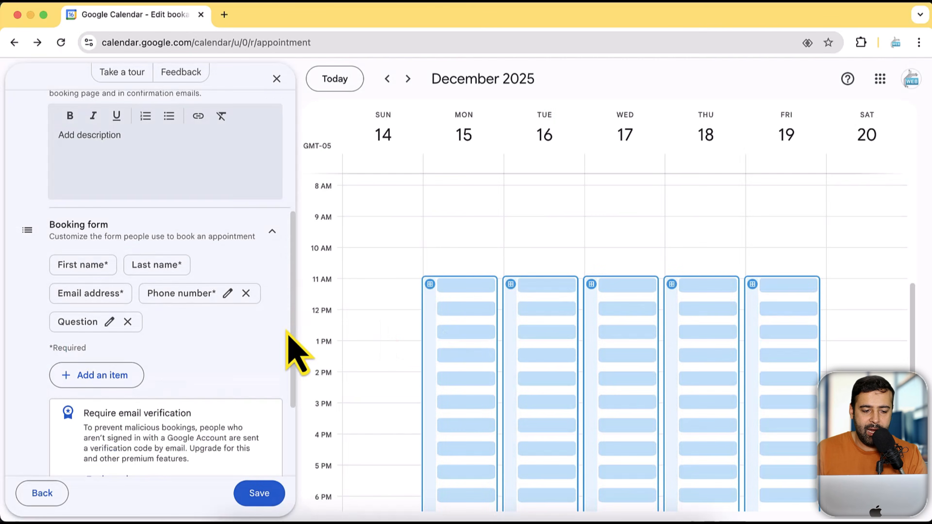
{"action": "scroll", "coordinate": [205, 316], "scroll_direction": "down", "scroll_amount": 1}
{"action": "left_click", "coordinate": [134, 353]}
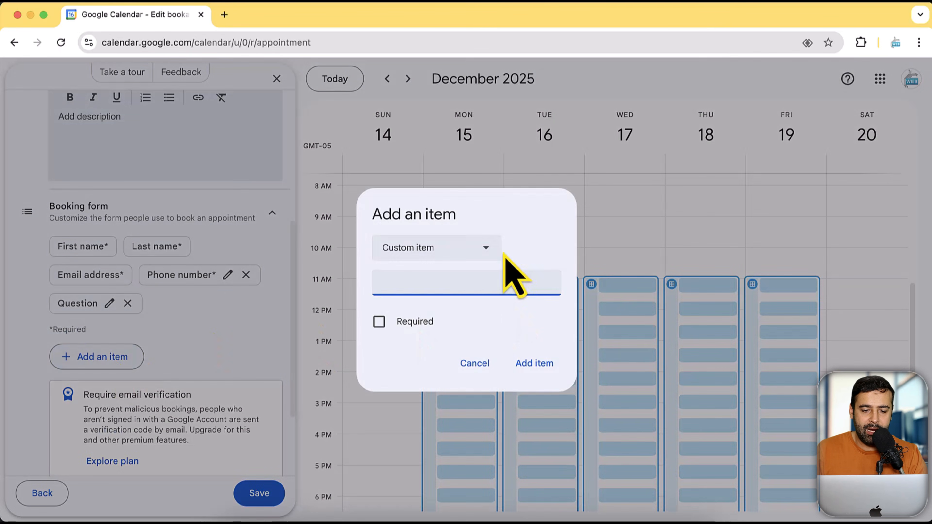
{"action": "left_click", "coordinate": [477, 249]}
{"action": "left_click", "coordinate": [458, 362]}
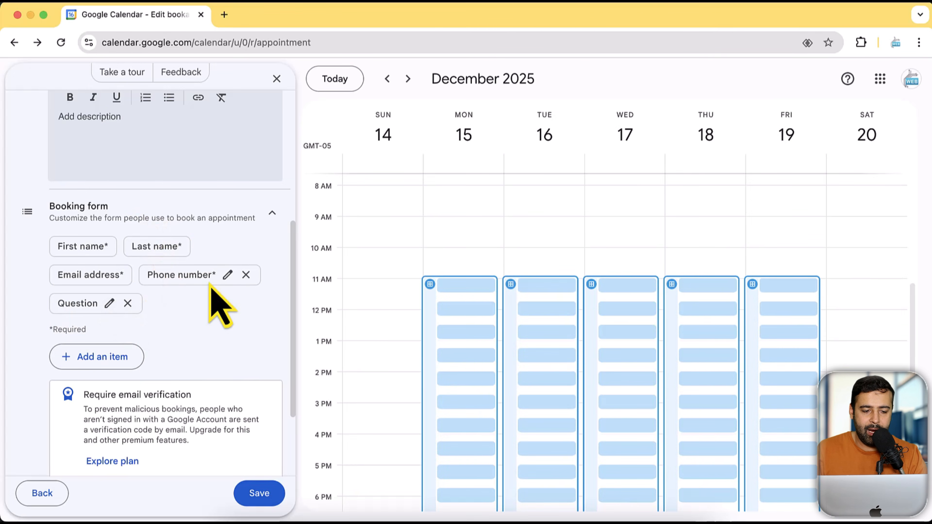
Examine the Require email verification option in the booking form settings.
{"action": "scroll", "coordinate": [220, 290], "scroll_direction": "down", "scroll_amount": 3}
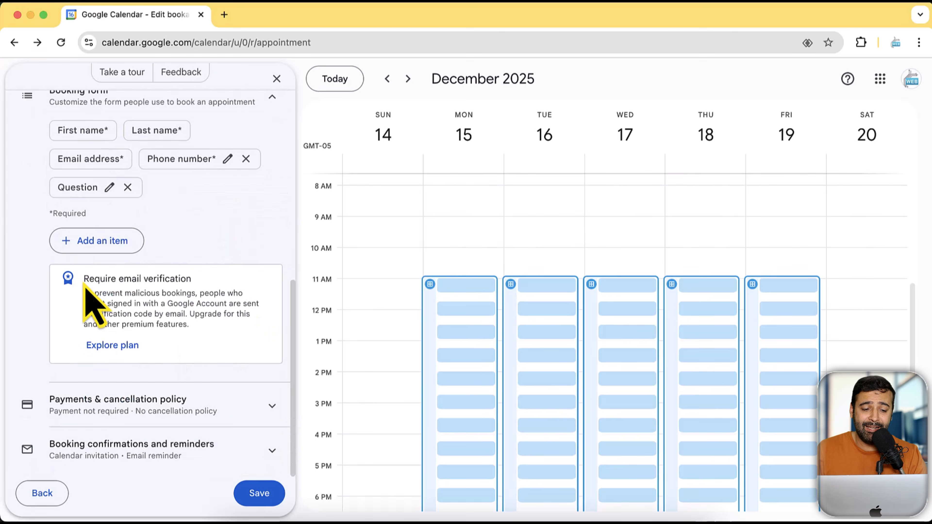
{"action": "left_click_drag", "start_coordinate": [83, 284], "coordinate": [203, 285]}
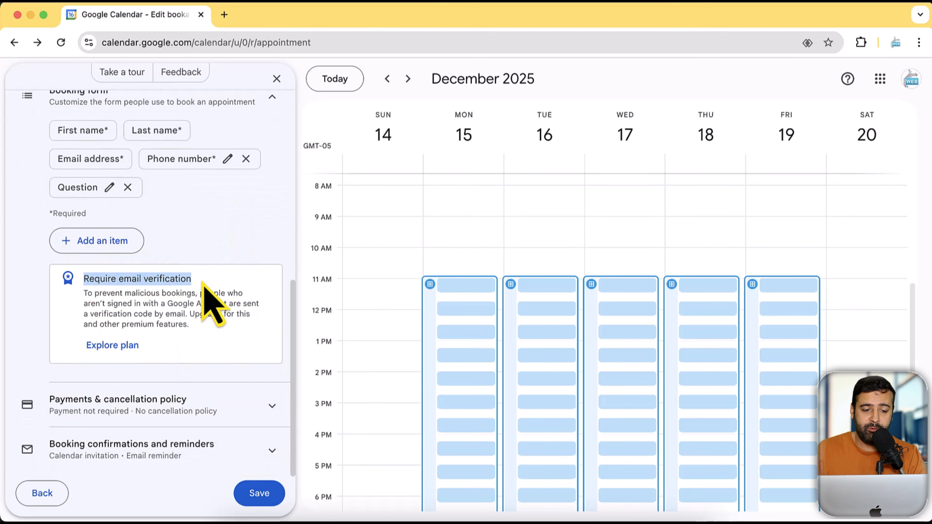
{"action": "scroll", "coordinate": [245, 260], "scroll_direction": "up", "scroll_amount": 1}
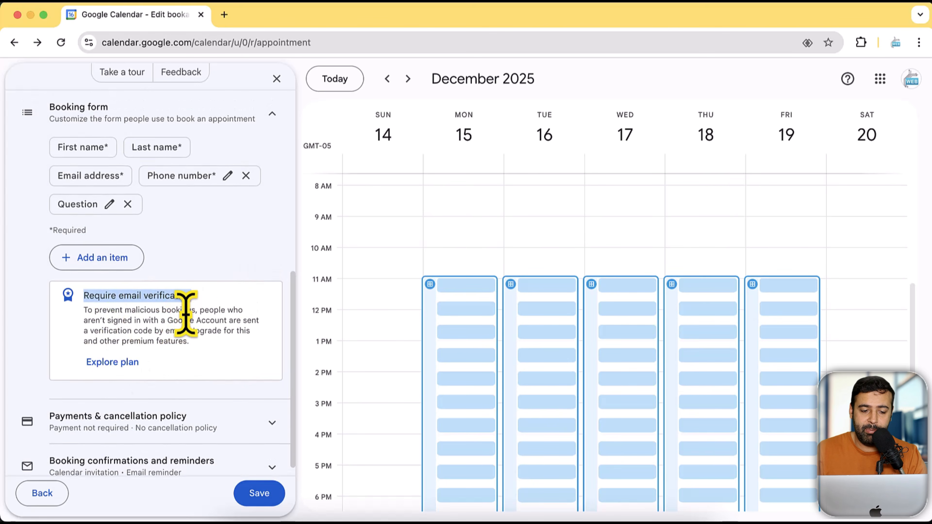
Examine the premium options under Payments & cancellation policy, including collecting advance payments through Stripe.
{"action": "scroll", "coordinate": [188, 308], "scroll_direction": "up", "scroll_amount": 1}
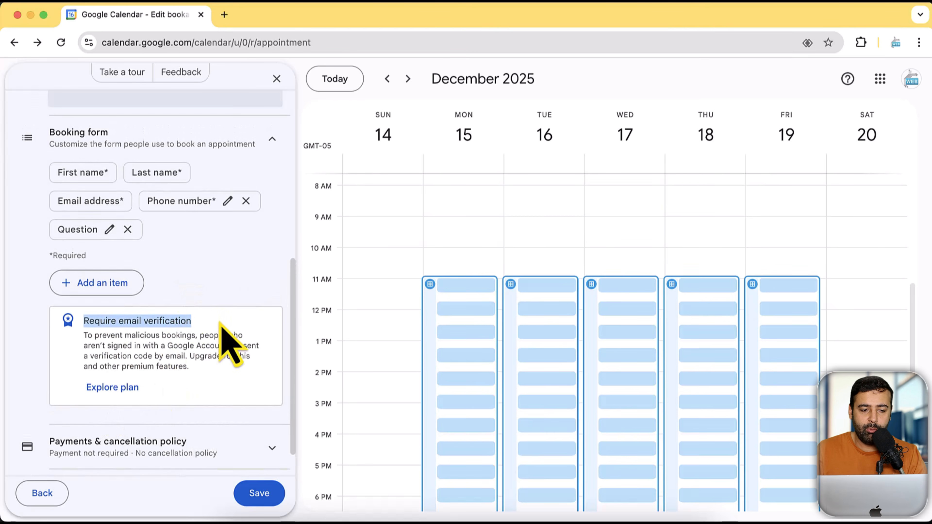
{"action": "scroll", "coordinate": [220, 323], "scroll_direction": "up", "scroll_amount": 3}
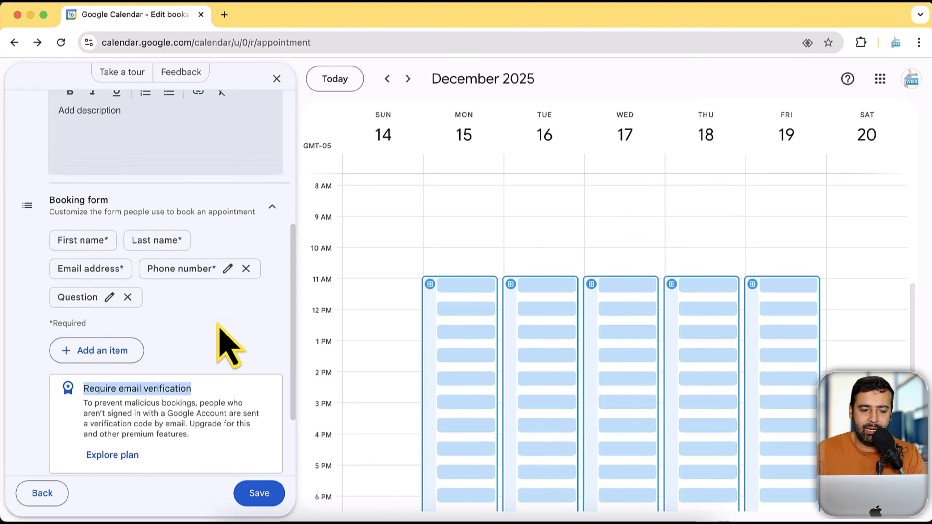
{"action": "scroll", "coordinate": [250, 270], "scroll_direction": "down", "scroll_amount": 3}
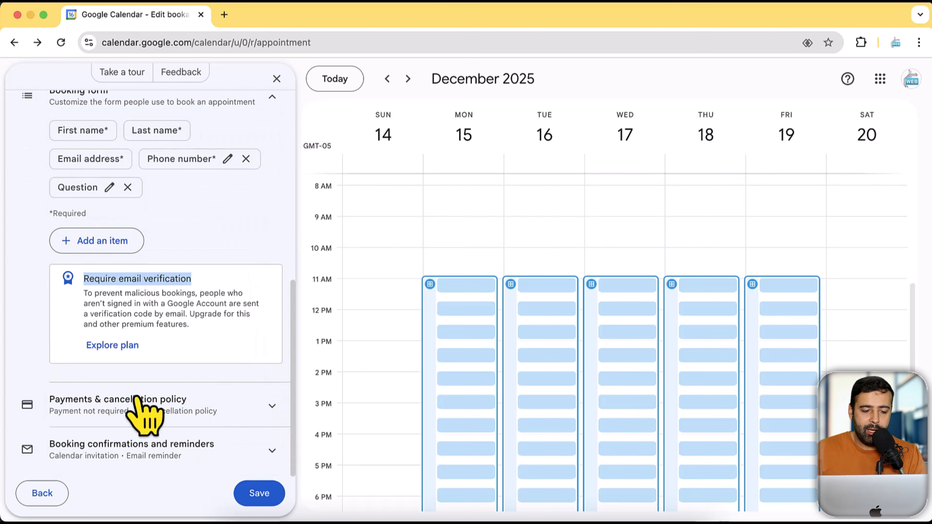
{"action": "left_click", "coordinate": [272, 407]}
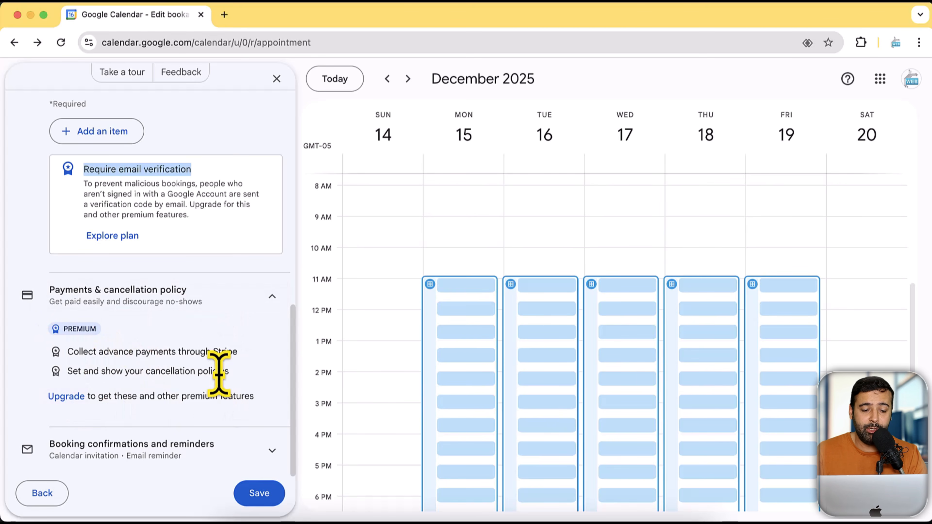
{"action": "left_click_drag", "start_coordinate": [135, 352], "coordinate": [237, 353]}
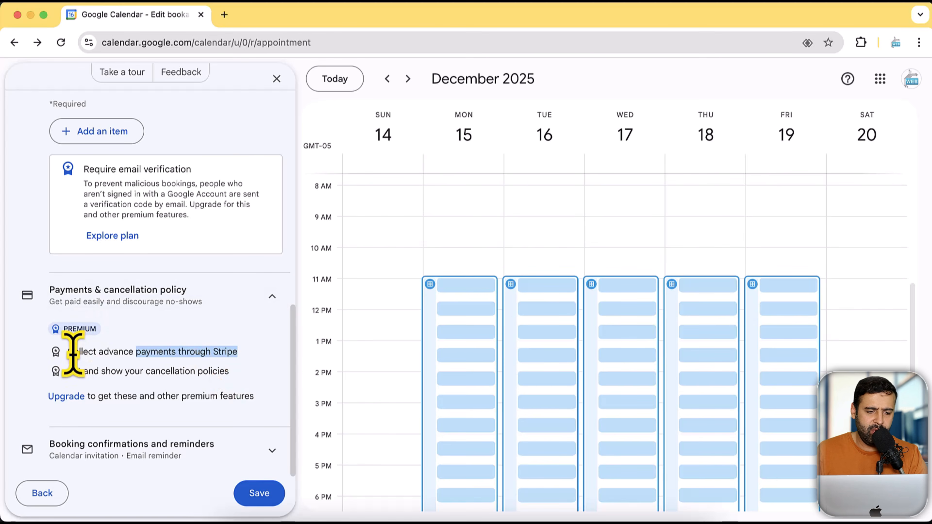
{"action": "left_click_drag", "start_coordinate": [73, 354], "coordinate": [218, 352]}
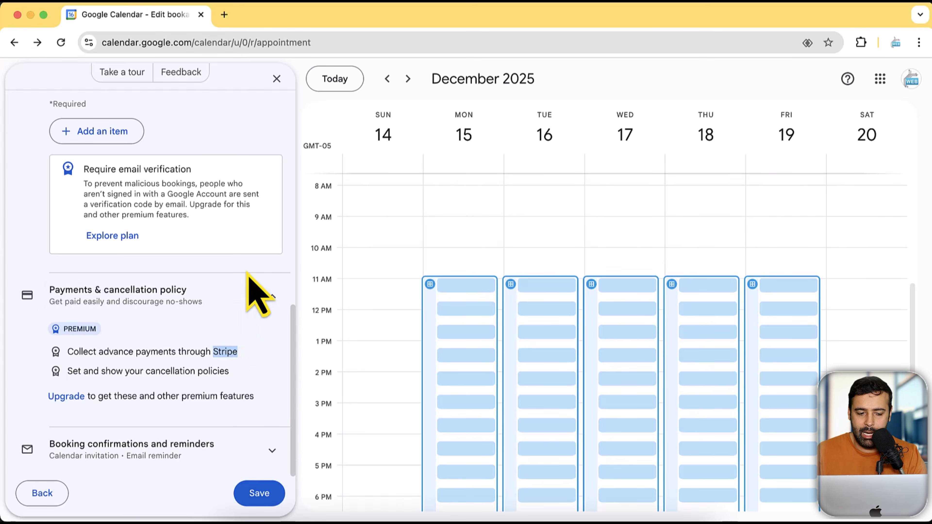
Examine the calendar invitation option under Booking confirmations and reminders and review the remaining booking page details.
{"action": "left_click", "coordinate": [271, 450]}
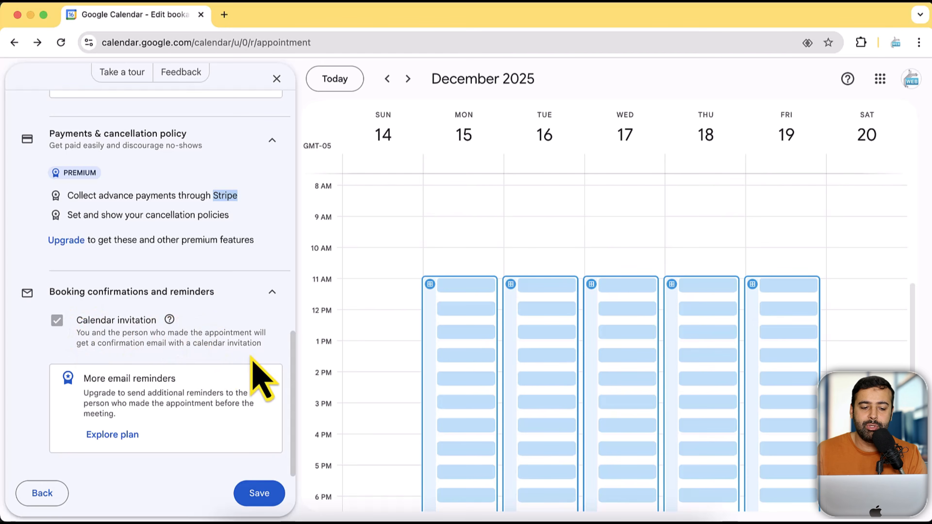
{"action": "left_click_drag", "start_coordinate": [257, 342], "coordinate": [77, 334]}
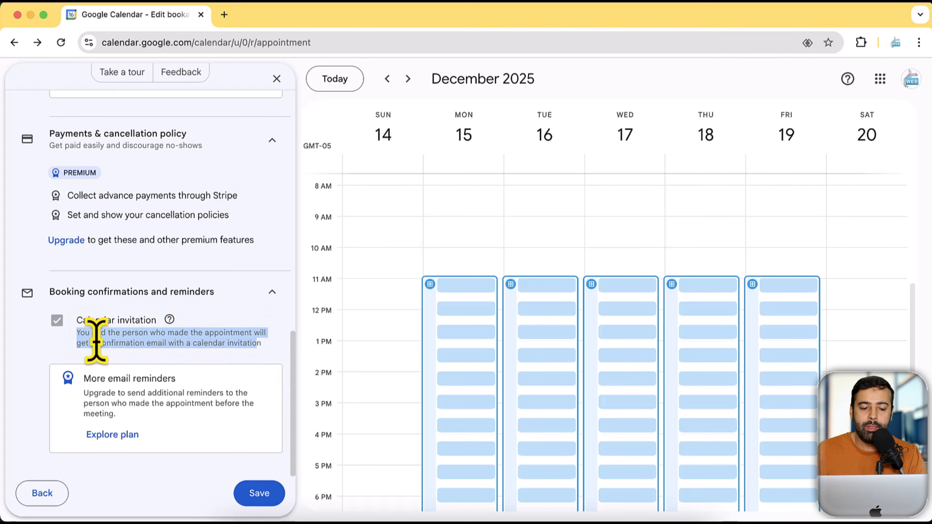
{"action": "scroll", "coordinate": [251, 339], "scroll_direction": "up", "scroll_amount": 10}
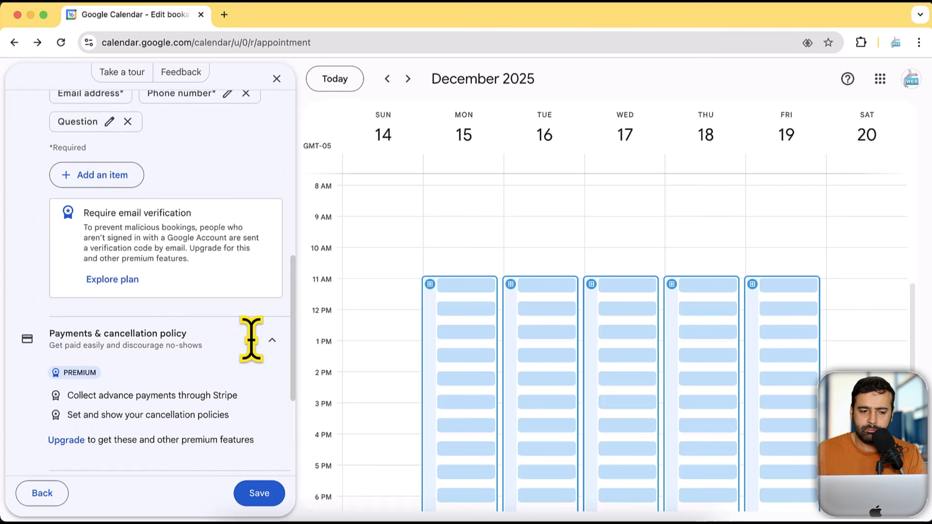
{"action": "scroll", "coordinate": [244, 271], "scroll_direction": "up", "scroll_amount": 2}
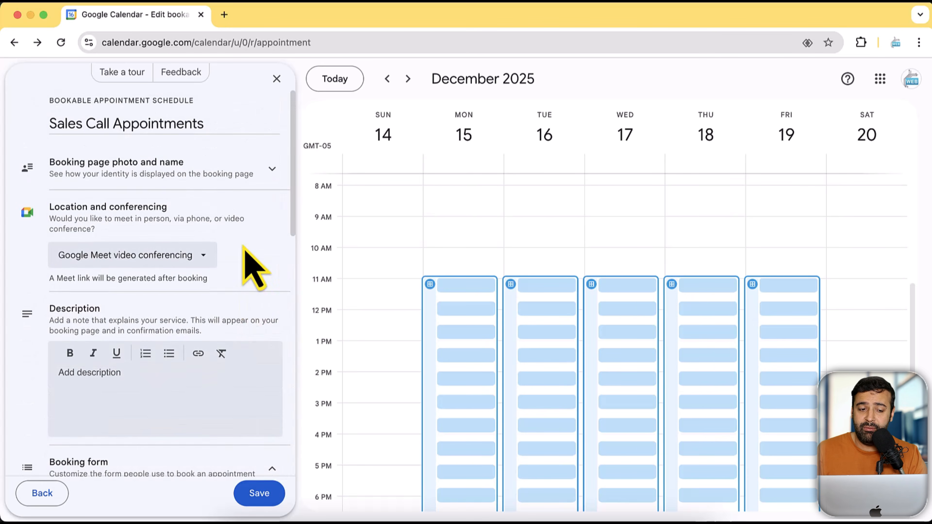
{"action": "scroll", "coordinate": [246, 263], "scroll_direction": "down", "scroll_amount": 15}
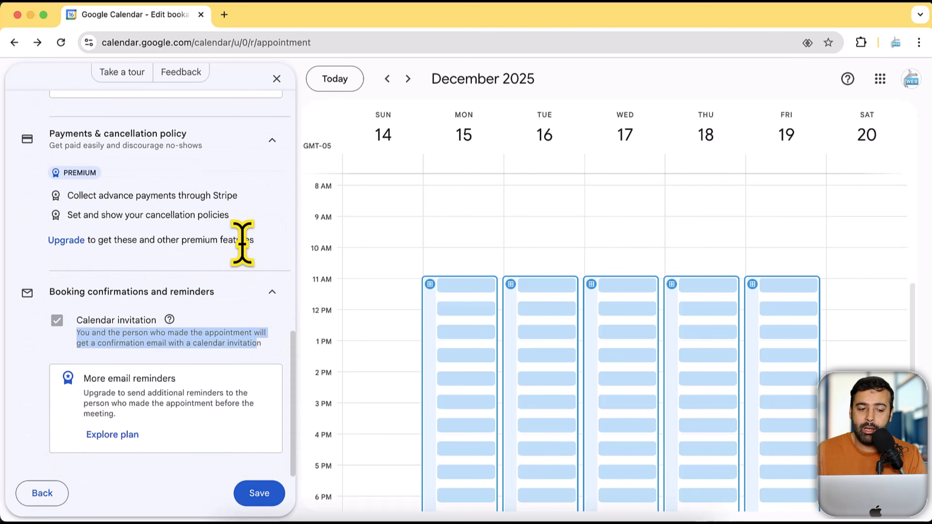
{"action": "scroll", "coordinate": [265, 285], "scroll_direction": "up", "scroll_amount": 10}
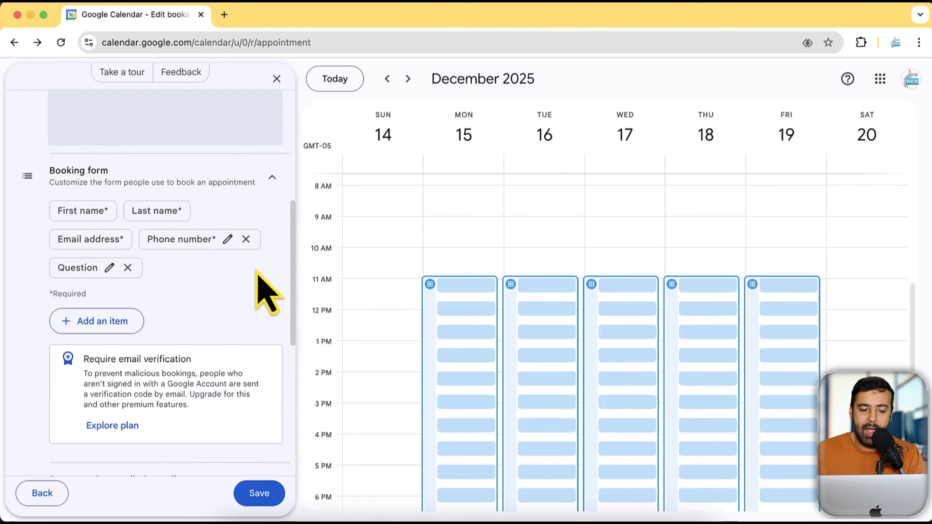
{"action": "scroll", "coordinate": [245, 277], "scroll_direction": "down", "scroll_amount": 10}
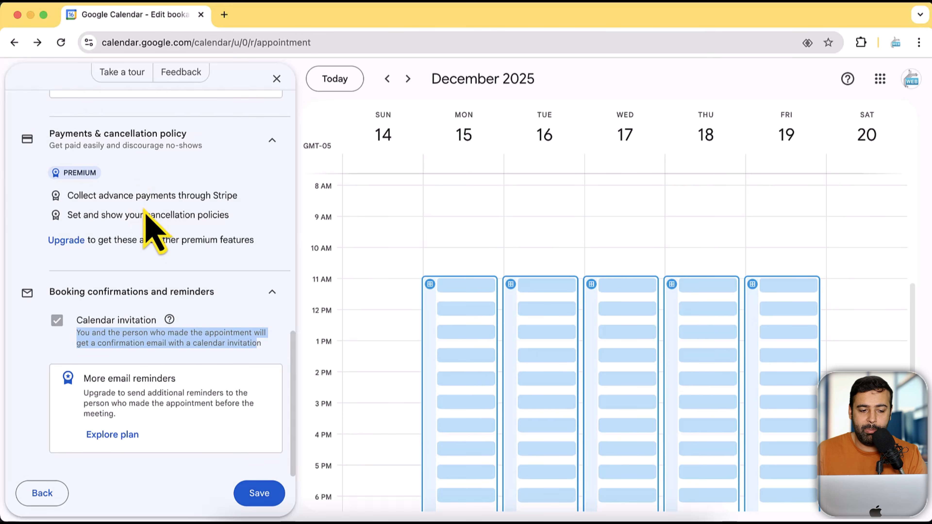
Save the Sales Call Appointments schedule and open a preview of its booking page.
{"action": "left_click", "coordinate": [259, 493]}
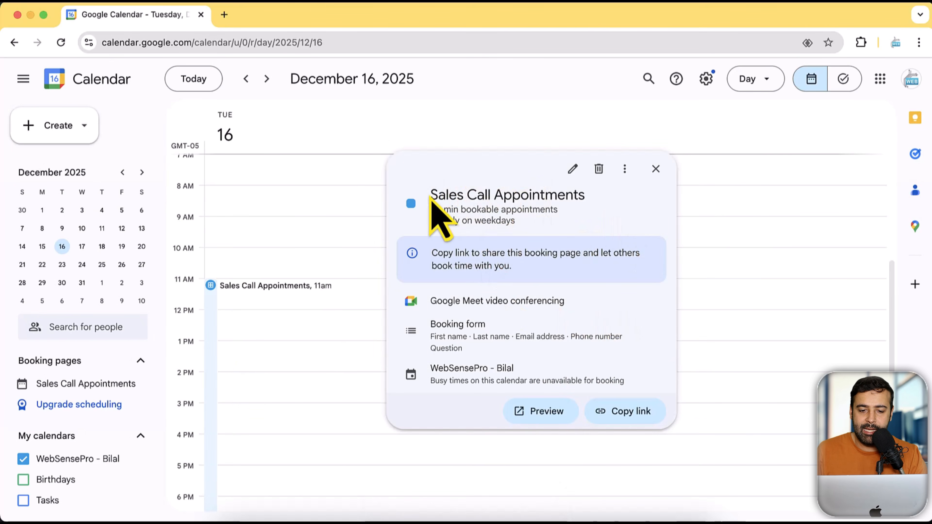
{"action": "left_click_drag", "start_coordinate": [430, 197], "coordinate": [605, 198]}
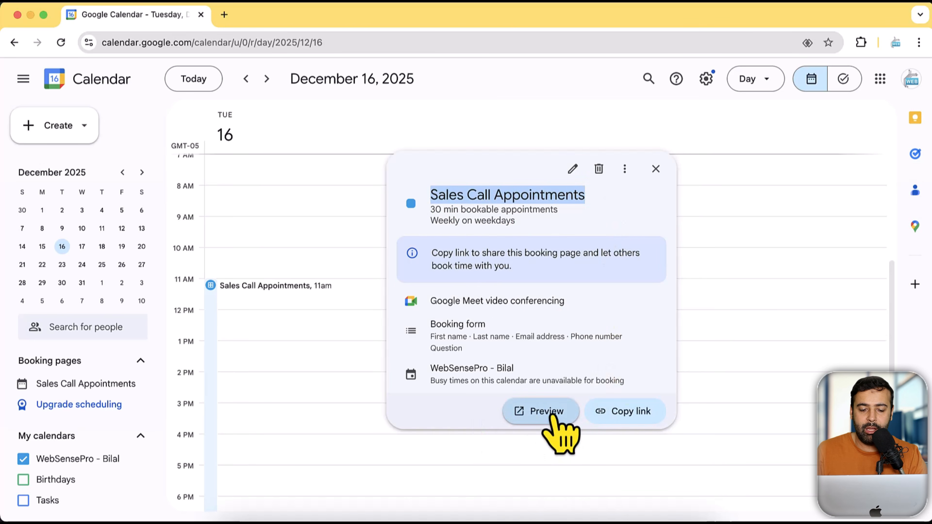
{"action": "left_click", "coordinate": [549, 418]}
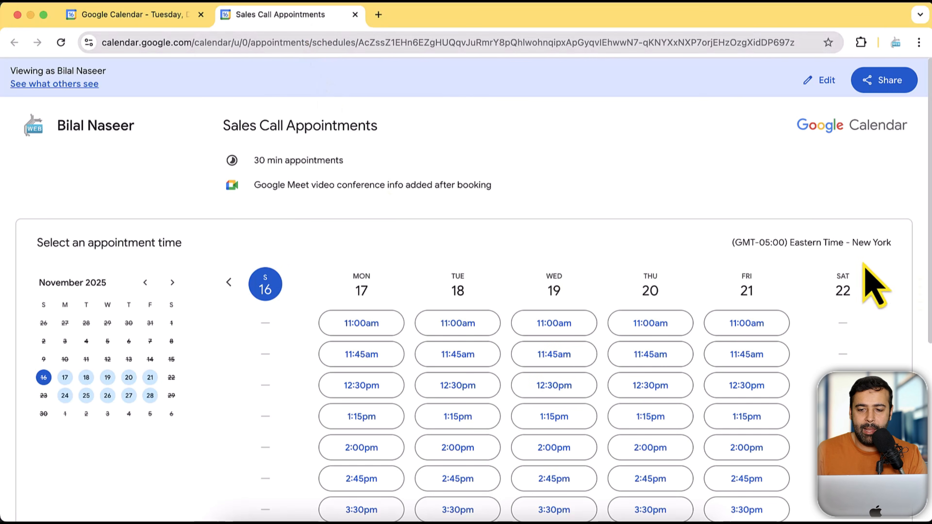
Review the available weekday appointment slots on the booking page preview.
{"action": "scroll", "coordinate": [879, 264], "scroll_direction": "down", "scroll_amount": 3}
{"action": "scroll", "coordinate": [879, 265], "scroll_direction": "down", "scroll_amount": 7}
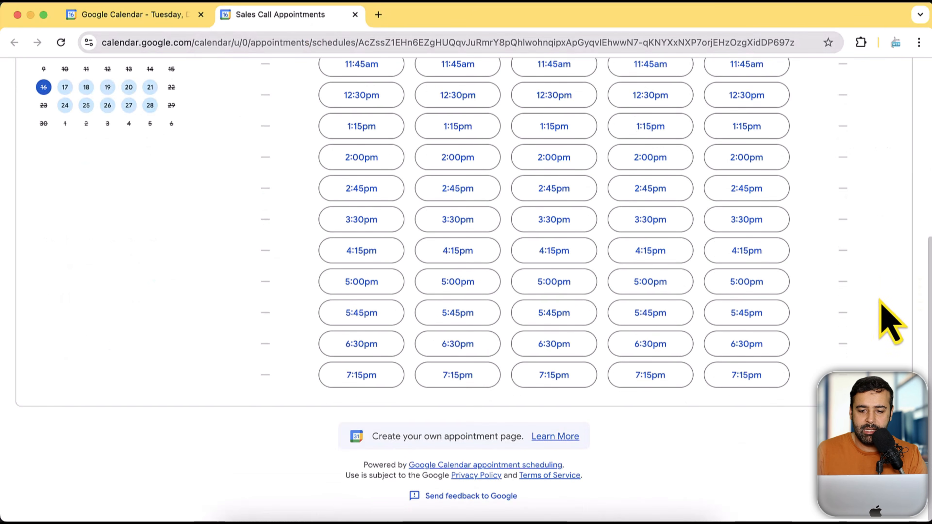
{"action": "scroll", "coordinate": [882, 312], "scroll_direction": "up", "scroll_amount": 5}
{"action": "scroll", "coordinate": [880, 213], "scroll_direction": "up", "scroll_amount": 3}
{"action": "scroll", "coordinate": [884, 223], "scroll_direction": "down", "scroll_amount": 7}
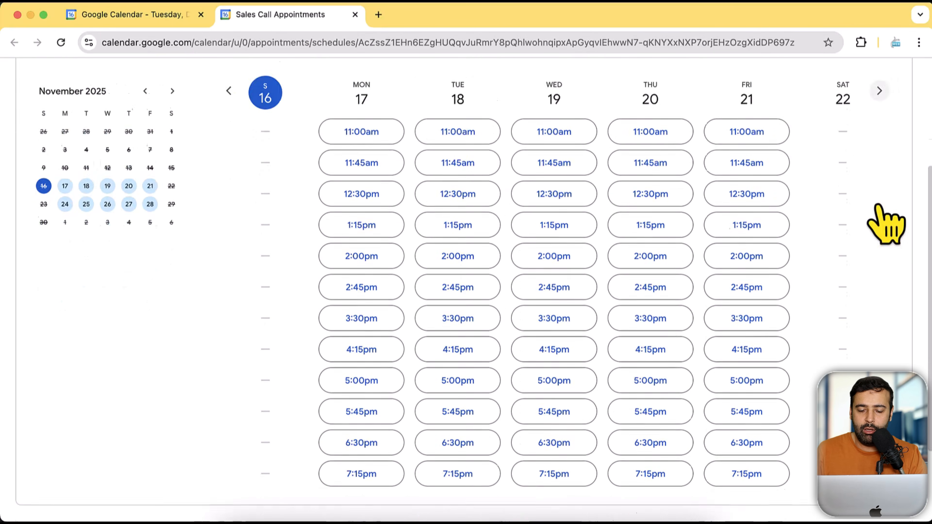
{"action": "scroll", "coordinate": [888, 231], "scroll_direction": "up", "scroll_amount": 7}
{"action": "scroll", "coordinate": [881, 217], "scroll_direction": "down", "scroll_amount": 3}
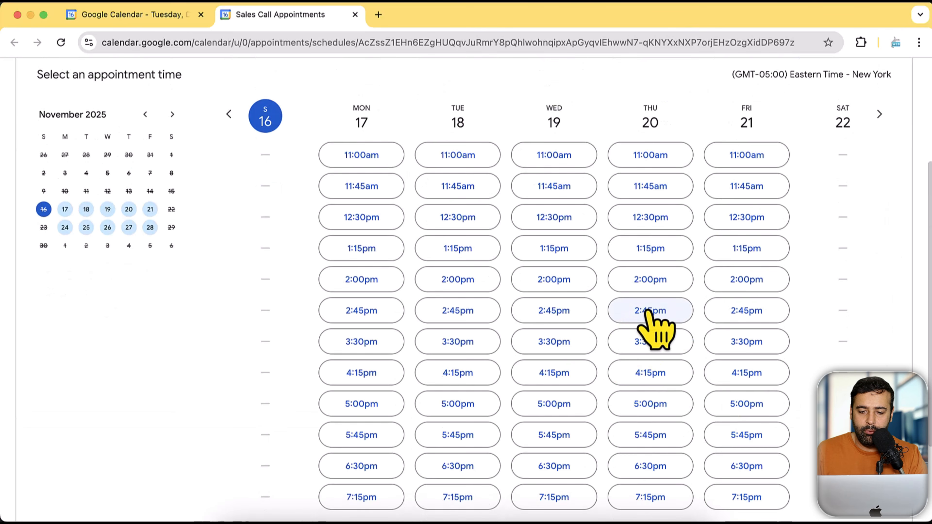
Open the booking form for the Thursday, November 20, 2:45pm slot, review its fields, and close it without booking.
{"action": "left_click", "coordinate": [647, 312]}
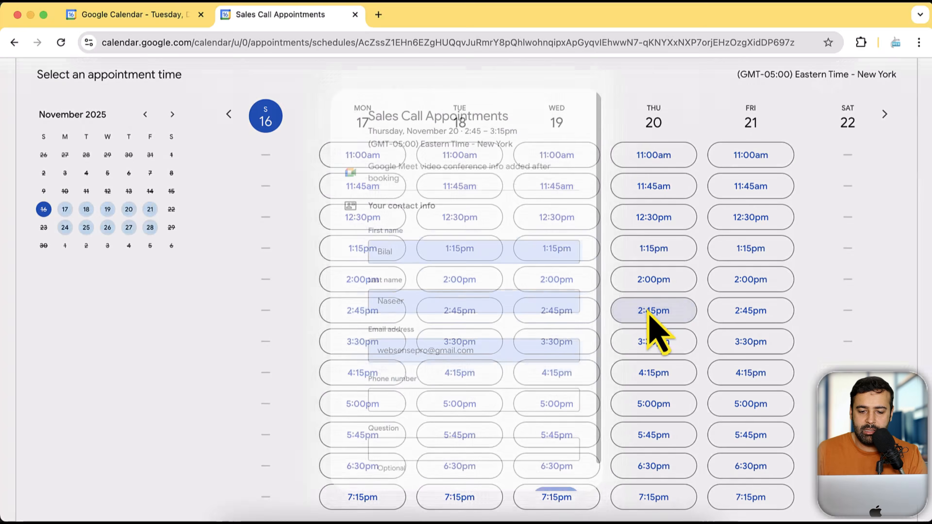
{"action": "scroll", "coordinate": [583, 257], "scroll_direction": "down", "scroll_amount": 1}
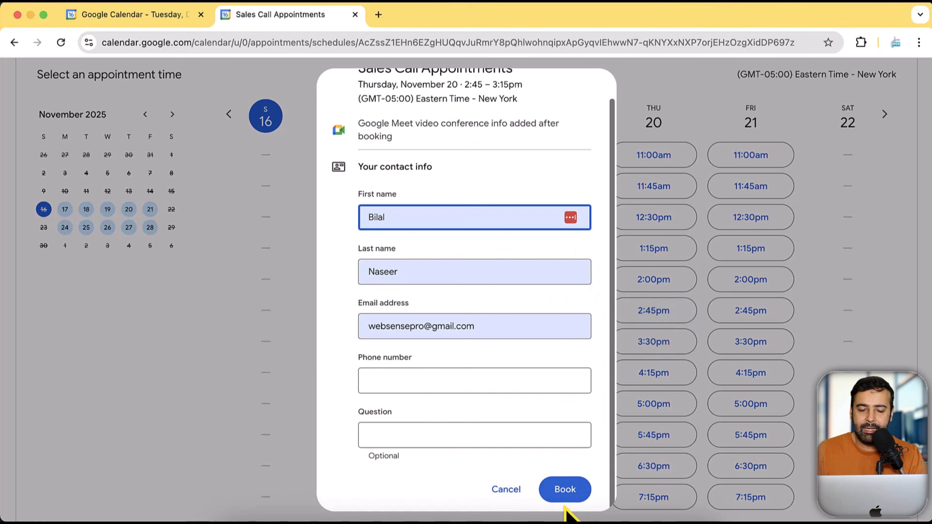
{"action": "scroll", "coordinate": [598, 332], "scroll_direction": "up", "scroll_amount": 1}
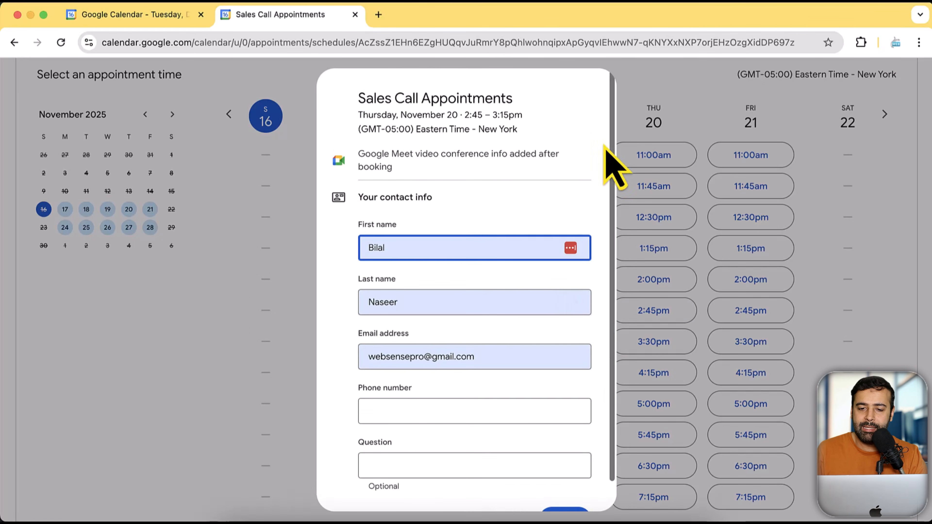
{"action": "left_click", "coordinate": [625, 129]}
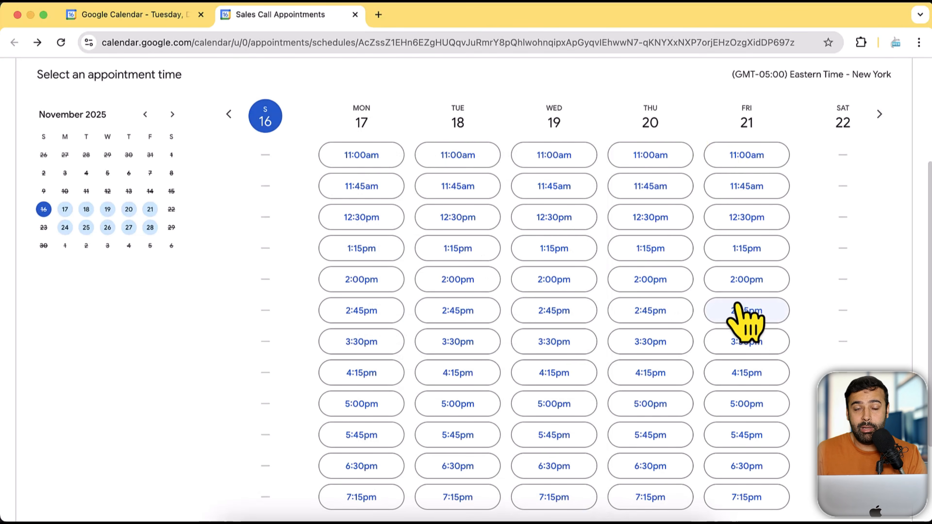
Return to the calendar and copy the link to the Sales Call Appointments booking page.
{"action": "scroll", "coordinate": [818, 271], "scroll_direction": "up", "scroll_amount": 3}
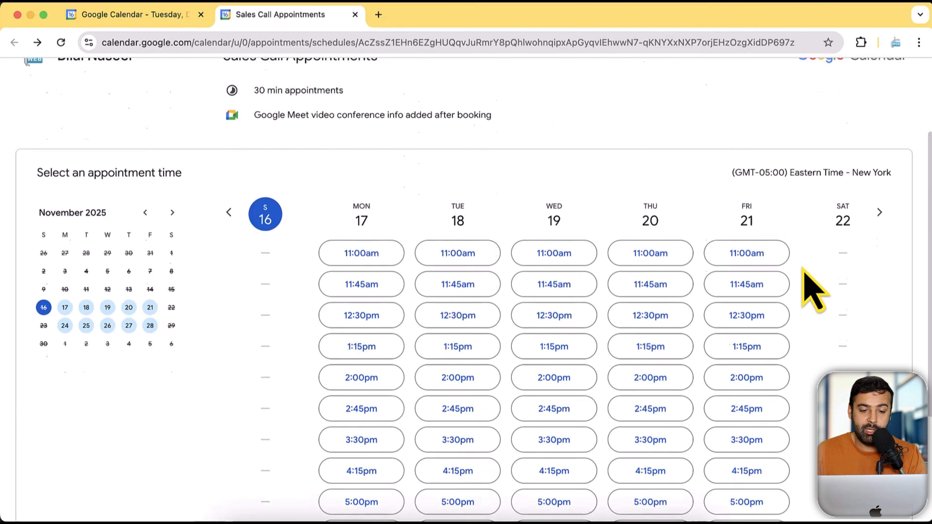
{"action": "scroll", "coordinate": [803, 269], "scroll_direction": "up", "scroll_amount": 2}
{"action": "left_click", "coordinate": [162, 15]}
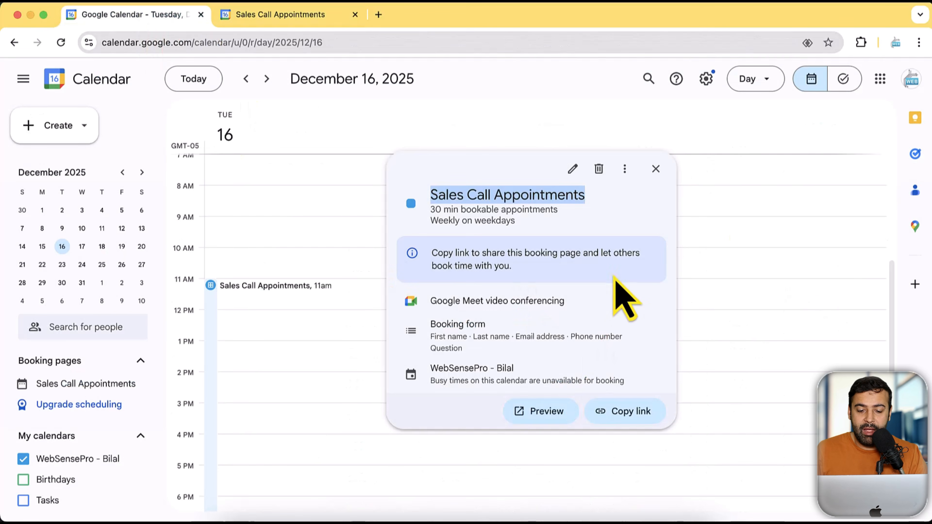
{"action": "left_click", "coordinate": [624, 411]}
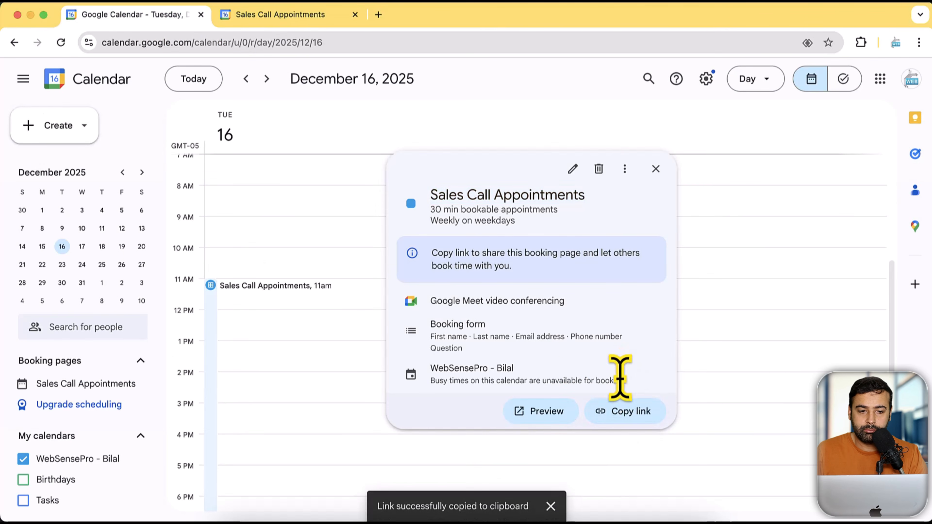
Go back to the booking page preview and examine the sharing options with the booking page link, closing them without copying.
{"action": "left_click", "coordinate": [276, 14]}
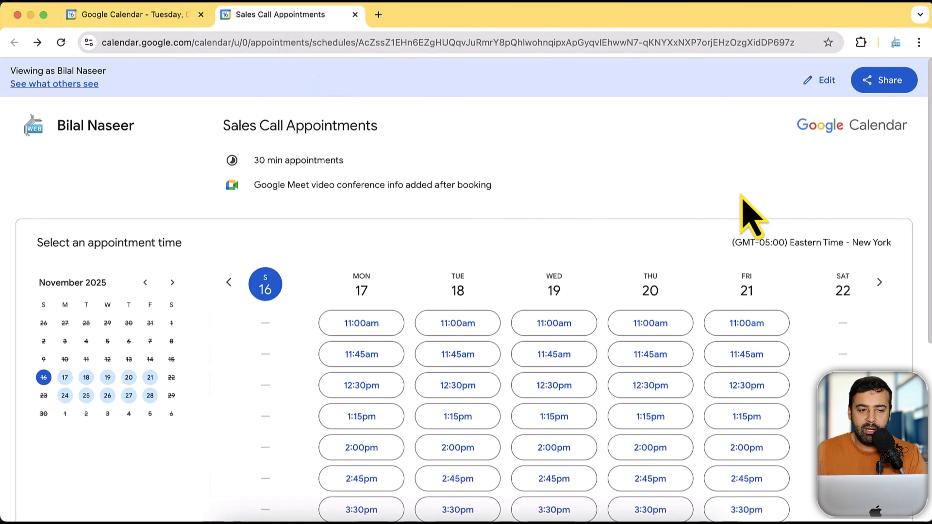
{"action": "scroll", "coordinate": [743, 205], "scroll_direction": "down", "scroll_amount": 5}
{"action": "scroll", "coordinate": [745, 214], "scroll_direction": "up", "scroll_amount": 5}
{"action": "left_click", "coordinate": [883, 81]}
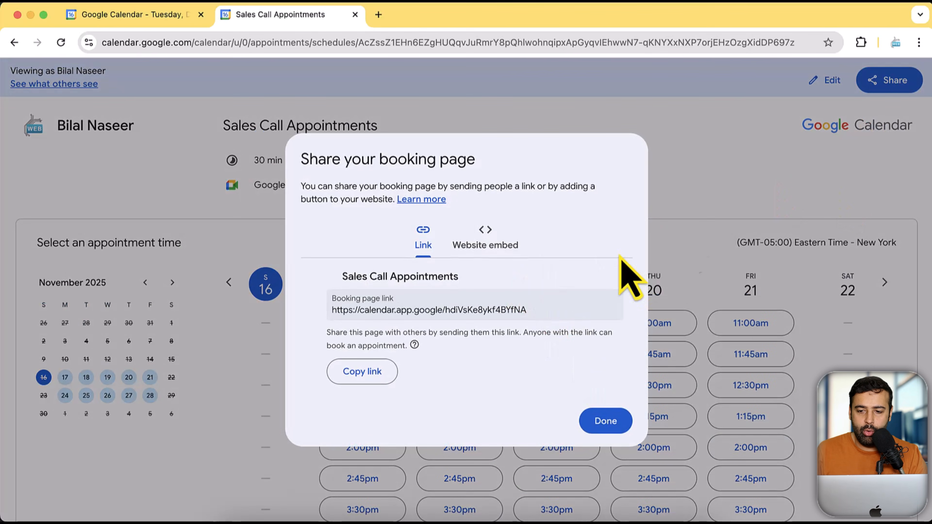
{"action": "left_click", "coordinate": [781, 167]}
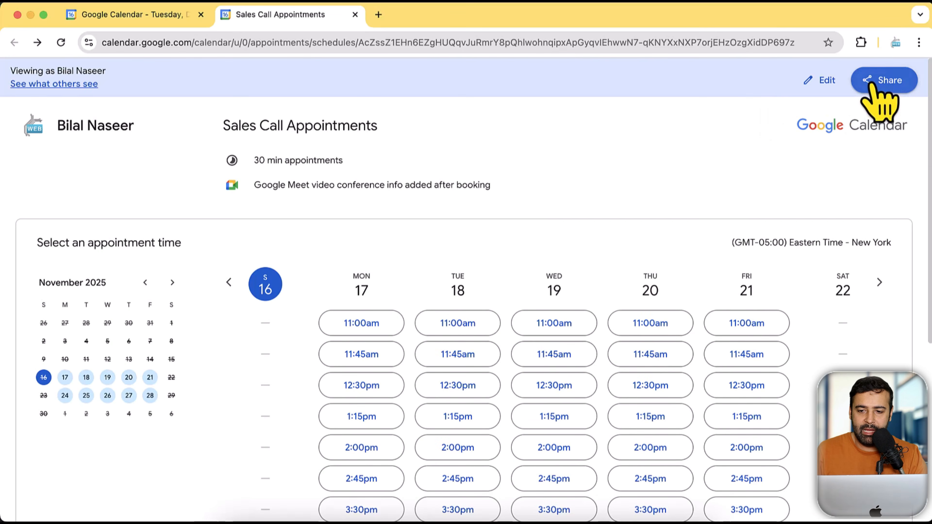
Reopen the booking page sharing options and examine the website embed code for the inline booking page.
{"action": "left_click", "coordinate": [875, 82]}
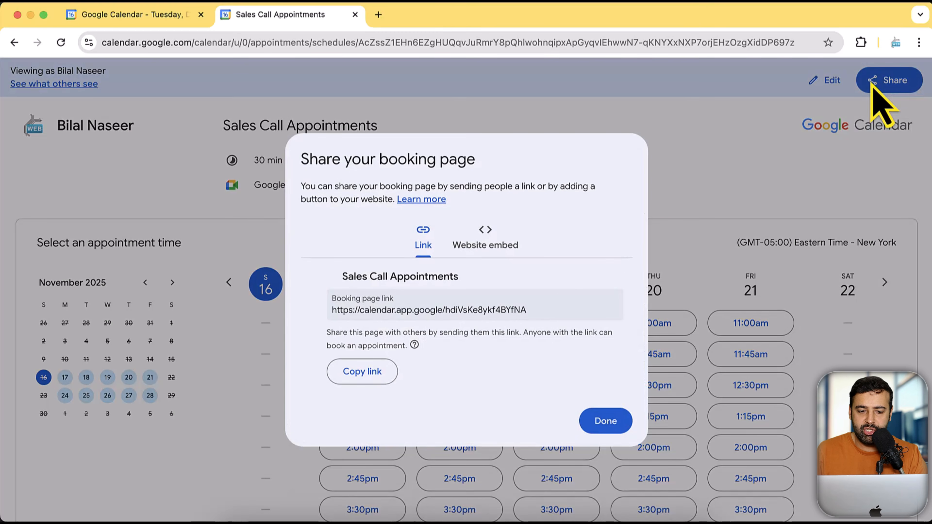
{"action": "left_click", "coordinate": [512, 234]}
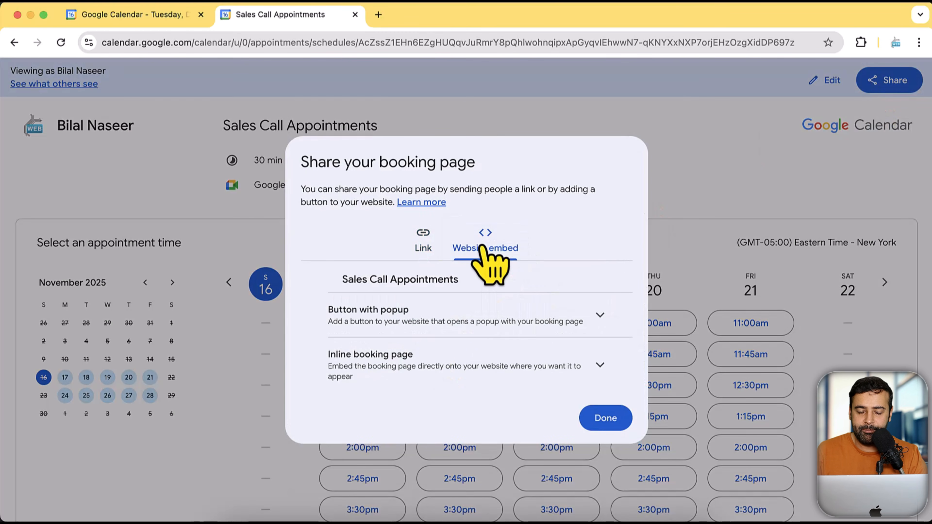
{"action": "left_click", "coordinate": [599, 367]}
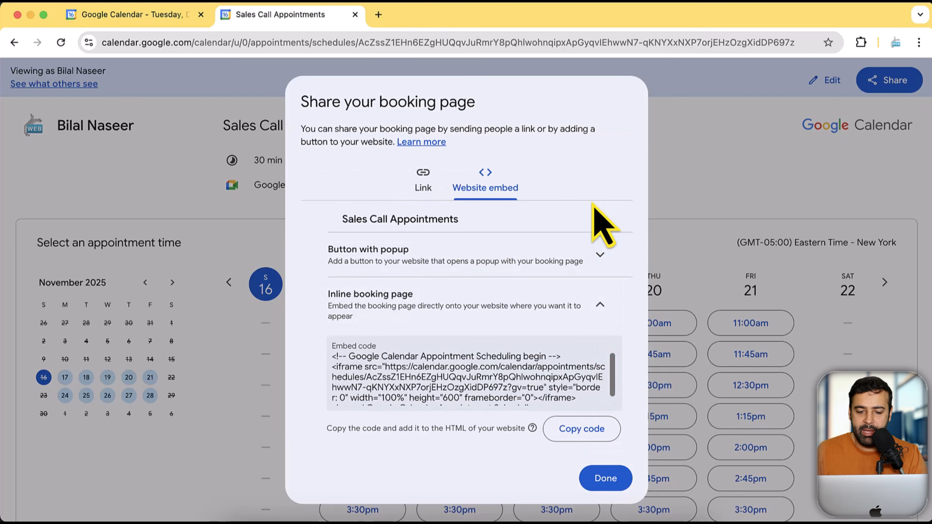
{"action": "scroll", "coordinate": [578, 385], "scroll_direction": "down", "scroll_amount": 1}
{"action": "scroll", "coordinate": [578, 385], "scroll_direction": "up", "scroll_amount": 1}
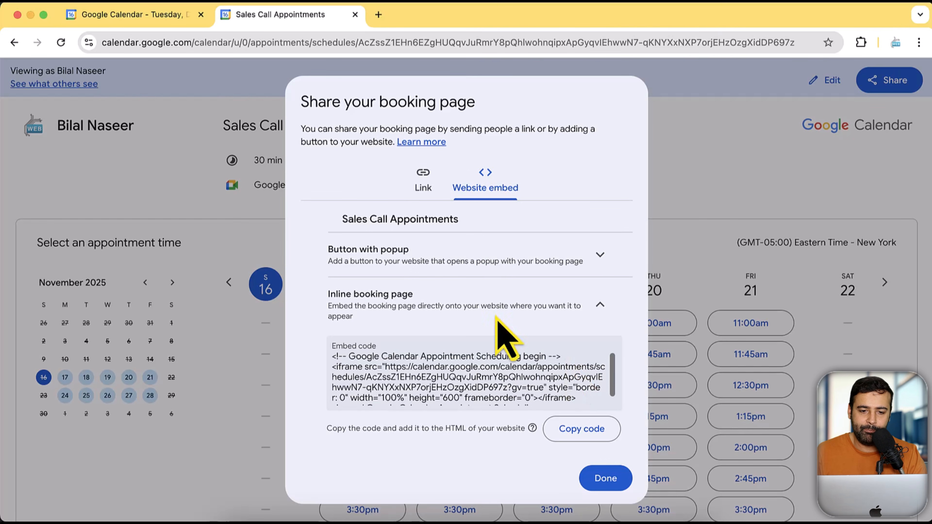
Examine the button-with-popup website embed option, its button preview and code, and close the sharing options without copying.
{"action": "left_click", "coordinate": [567, 257]}
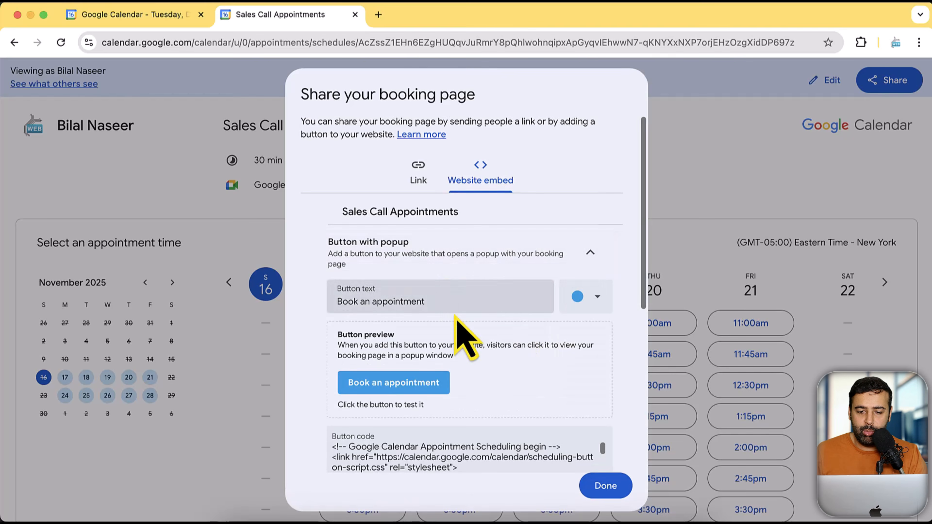
{"action": "scroll", "coordinate": [477, 305], "scroll_direction": "down", "scroll_amount": 2}
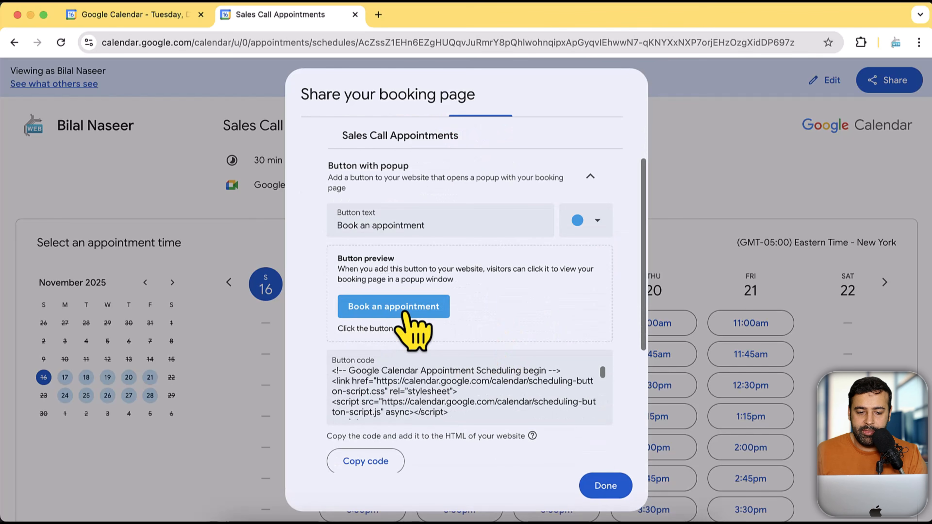
{"action": "left_click_drag", "start_coordinate": [449, 415], "coordinate": [334, 371]}
{"action": "left_click", "coordinate": [437, 387]}
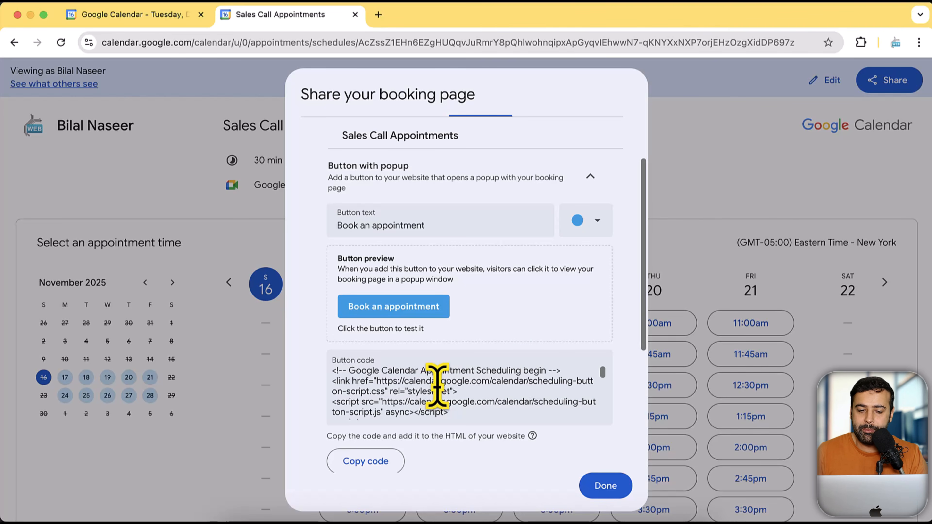
{"action": "scroll", "coordinate": [473, 382], "scroll_direction": "down", "scroll_amount": 2}
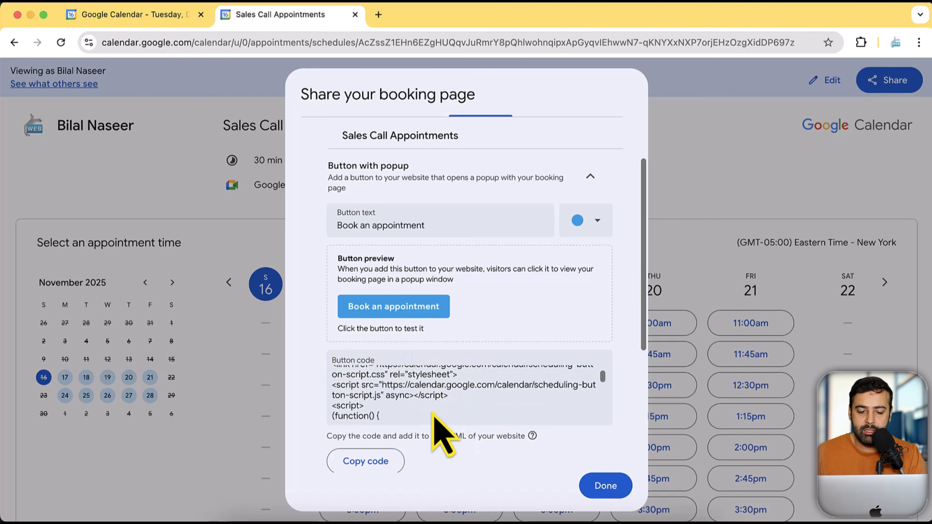
{"action": "scroll", "coordinate": [381, 390], "scroll_direction": "down", "scroll_amount": 3}
{"action": "scroll", "coordinate": [382, 370], "scroll_direction": "up", "scroll_amount": 6}
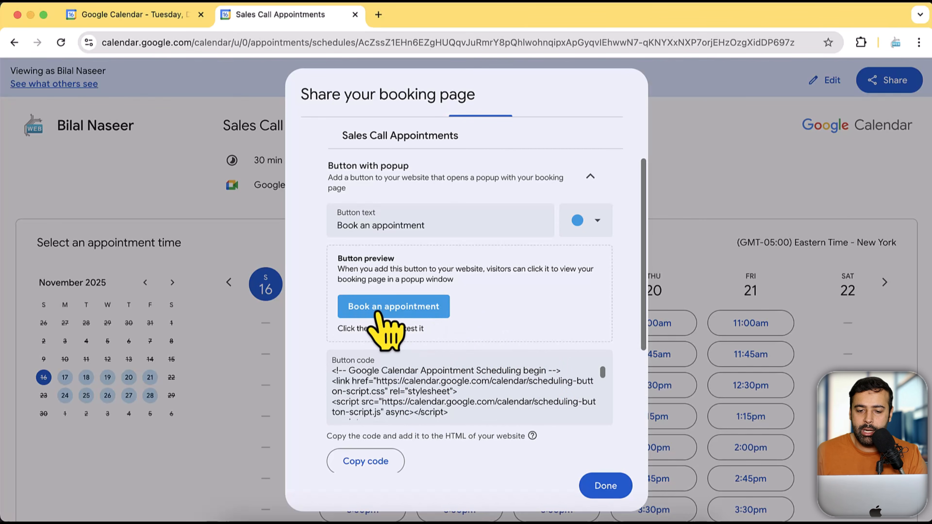
{"action": "scroll", "coordinate": [583, 343], "scroll_direction": "up", "scroll_amount": 3}
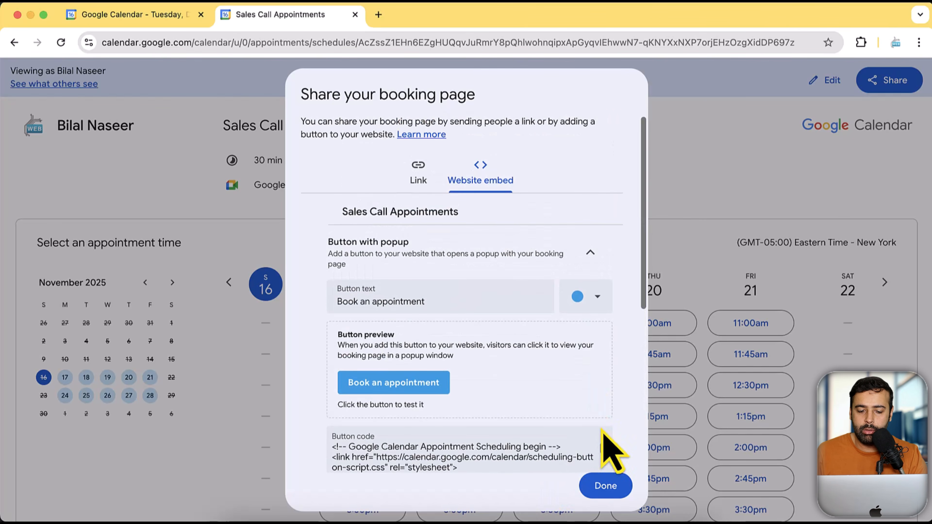
{"action": "left_click", "coordinate": [604, 485]}
Look over the booking page's available times, and reopen its website embed options to examine the inline booking page code.
{"action": "scroll", "coordinate": [545, 339], "scroll_direction": "down", "scroll_amount": 5}
{"action": "scroll", "coordinate": [743, 303], "scroll_direction": "up", "scroll_amount": 3}
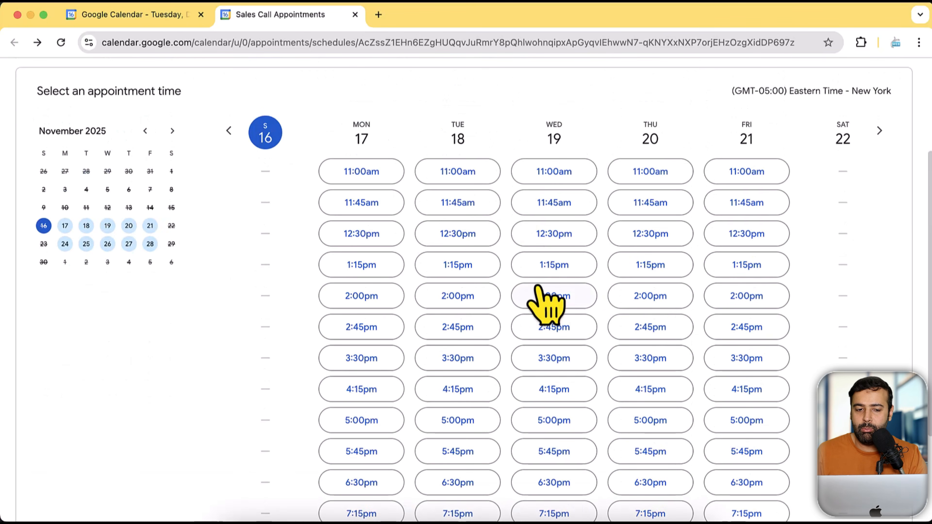
{"action": "scroll", "coordinate": [763, 310], "scroll_direction": "up", "scroll_amount": 5}
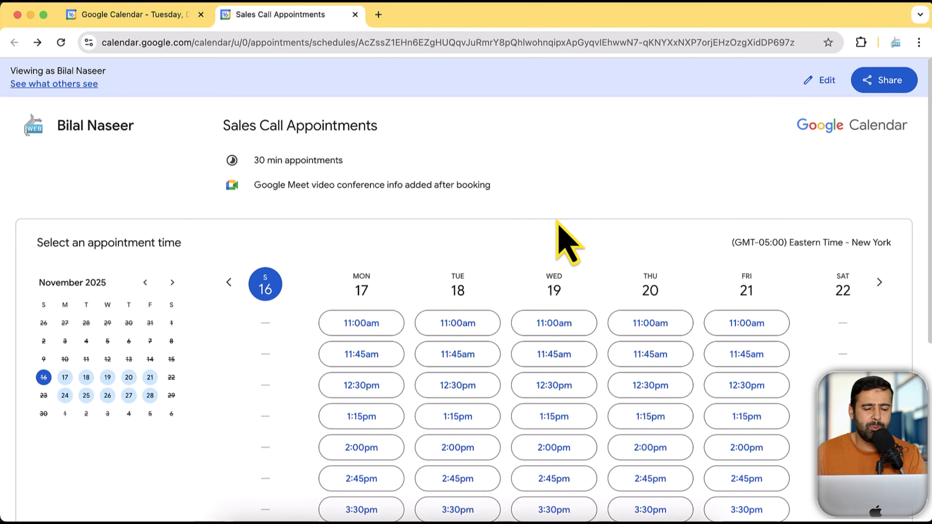
{"action": "left_click", "coordinate": [888, 82]}
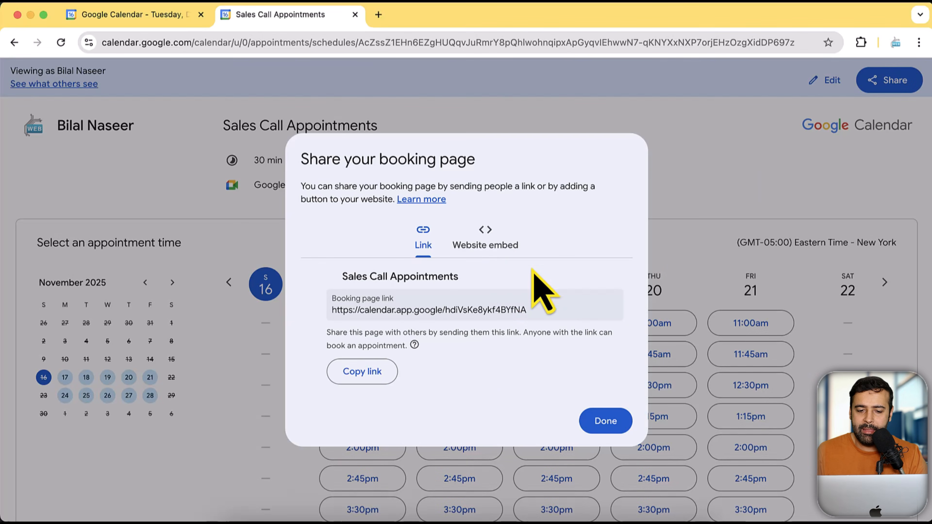
{"action": "left_click", "coordinate": [477, 244]}
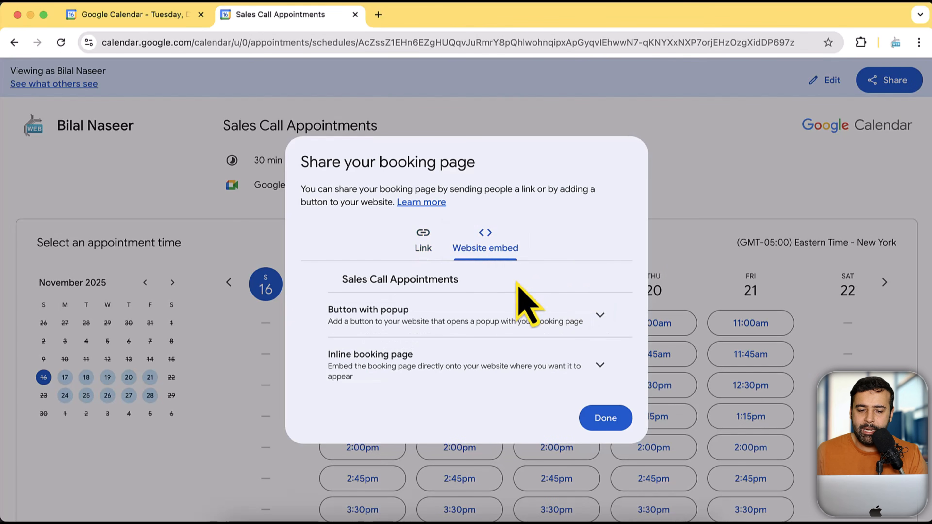
{"action": "left_click", "coordinate": [512, 374]}
{"action": "scroll", "coordinate": [542, 363], "scroll_direction": "down", "scroll_amount": 2}
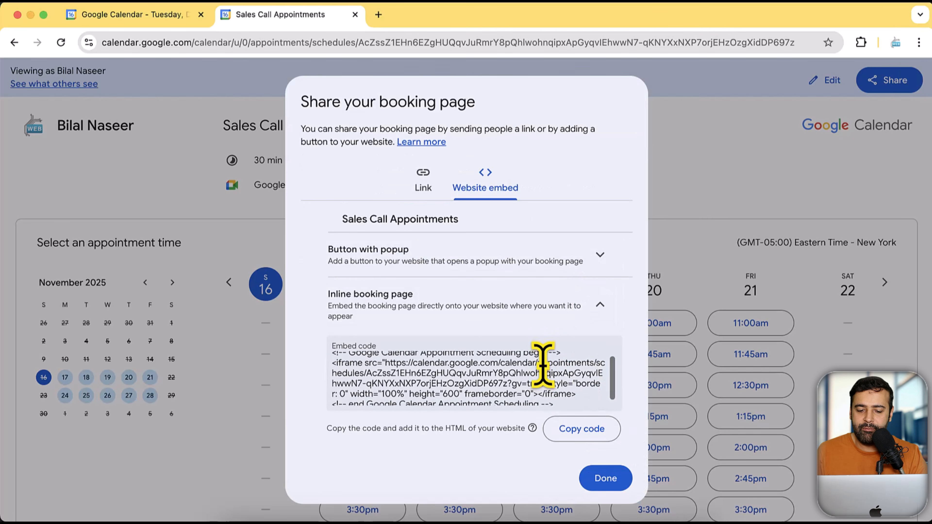
{"action": "scroll", "coordinate": [565, 369], "scroll_direction": "up", "scroll_amount": 2}
{"action": "scroll", "coordinate": [583, 385], "scroll_direction": "down", "scroll_amount": 3}
{"action": "left_click_drag", "start_coordinate": [572, 404], "coordinate": [336, 367]}
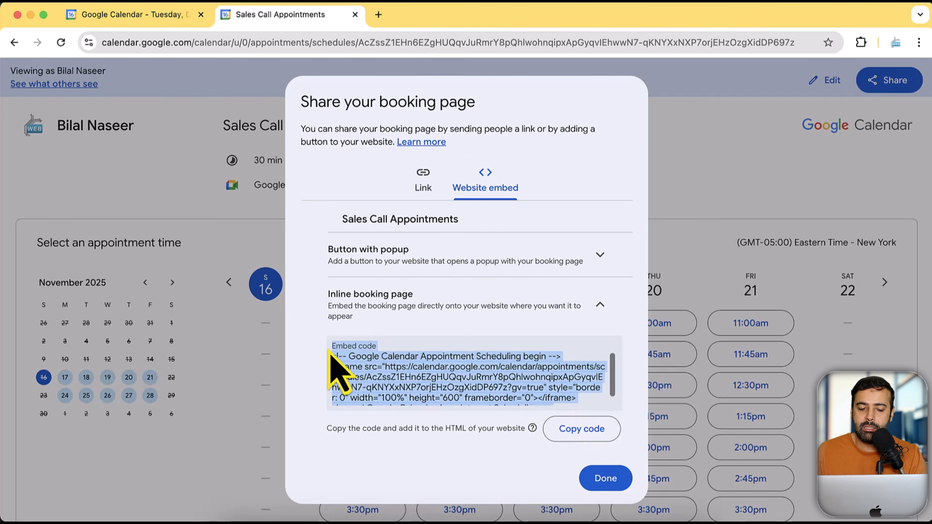
{"action": "left_click", "coordinate": [442, 369]}
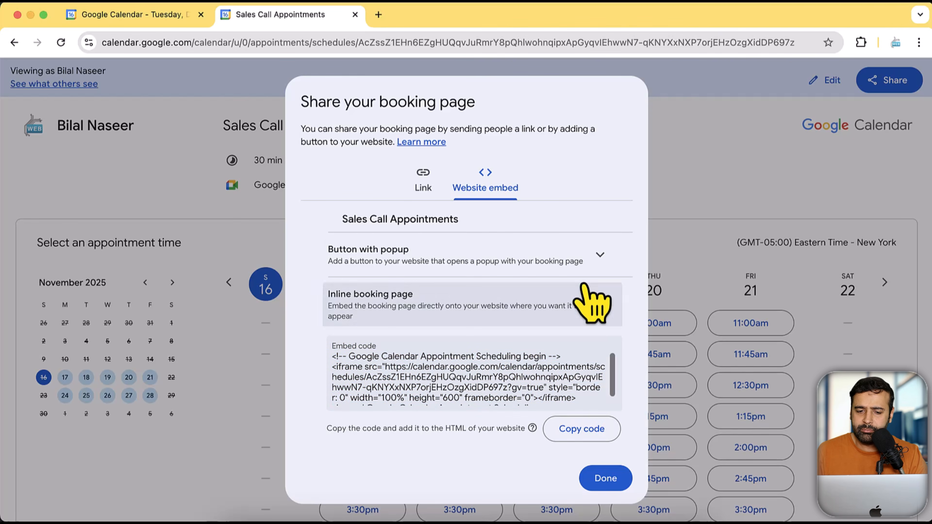
Expand the button-with-popup embed option as well and read through its button code from start to end.
{"action": "left_click", "coordinate": [600, 254]}
{"action": "scroll", "coordinate": [488, 294], "scroll_direction": "down", "scroll_amount": 2}
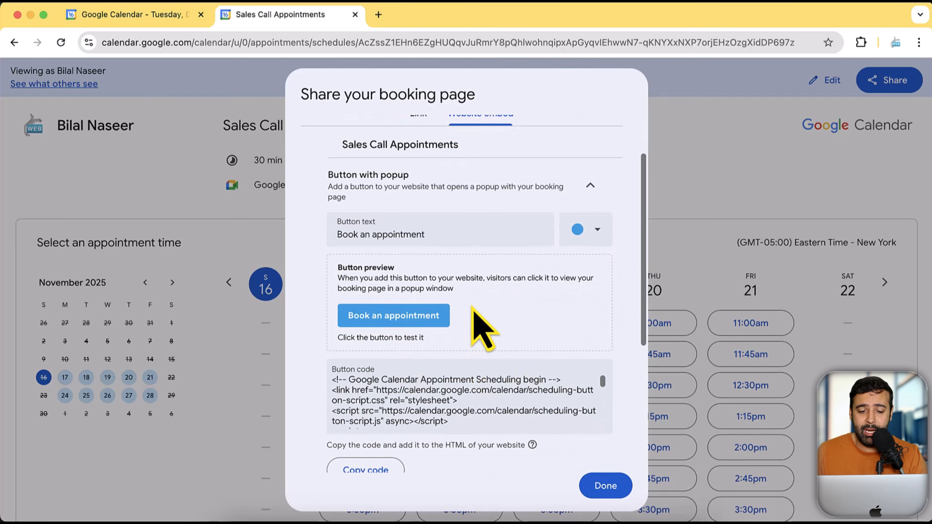
{"action": "scroll", "coordinate": [476, 304], "scroll_direction": "down", "scroll_amount": 3}
{"action": "left_click_drag", "start_coordinate": [352, 285], "coordinate": [514, 351]}
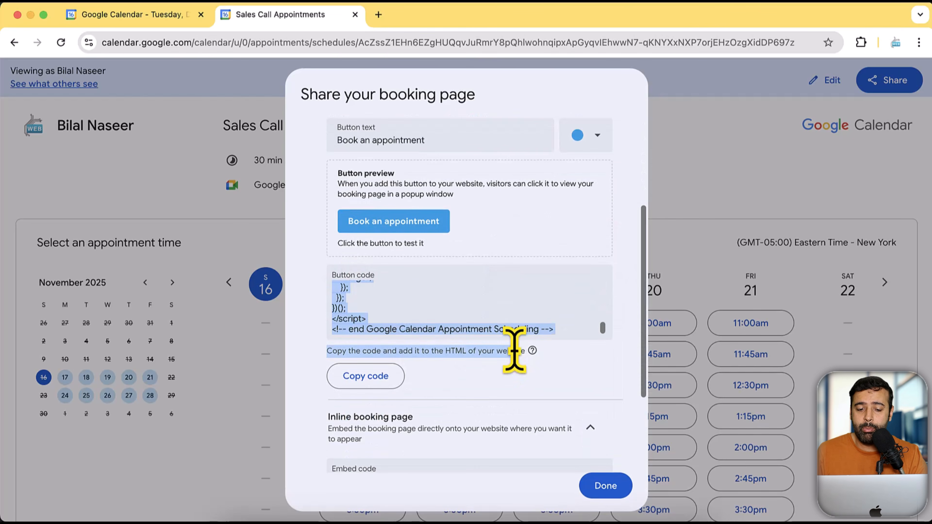
{"action": "left_click", "coordinate": [501, 304]}
{"action": "scroll", "coordinate": [506, 310], "scroll_direction": "up", "scroll_amount": 5}
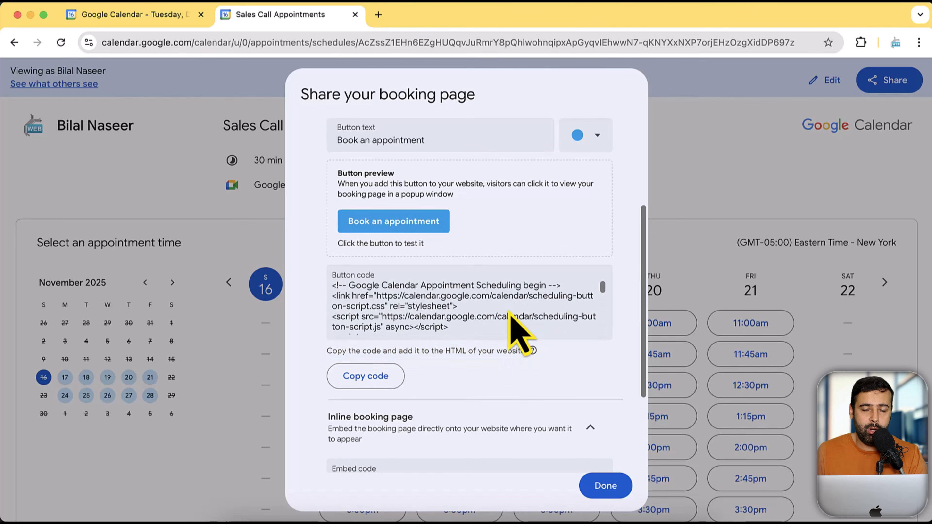